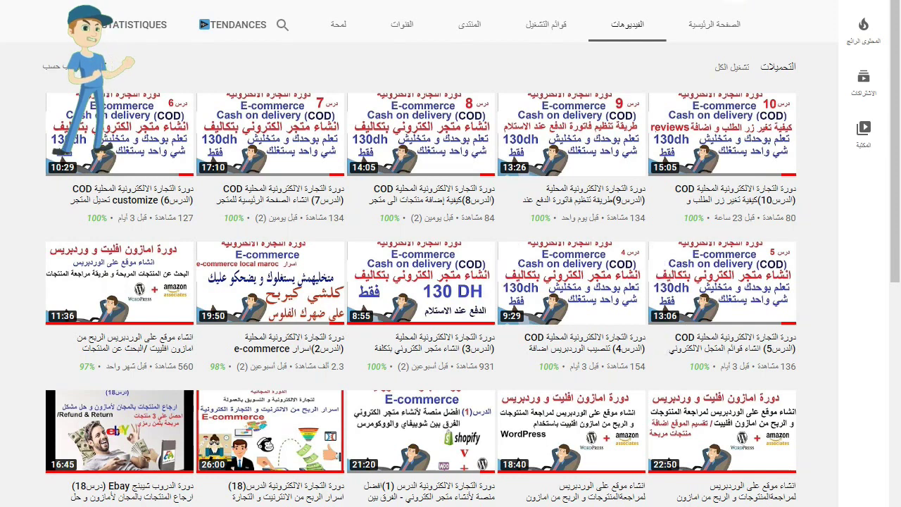
- Examine the store checkout page, including its footer policy links, social icons and payment badges
drag(899, 222, 894, 105)
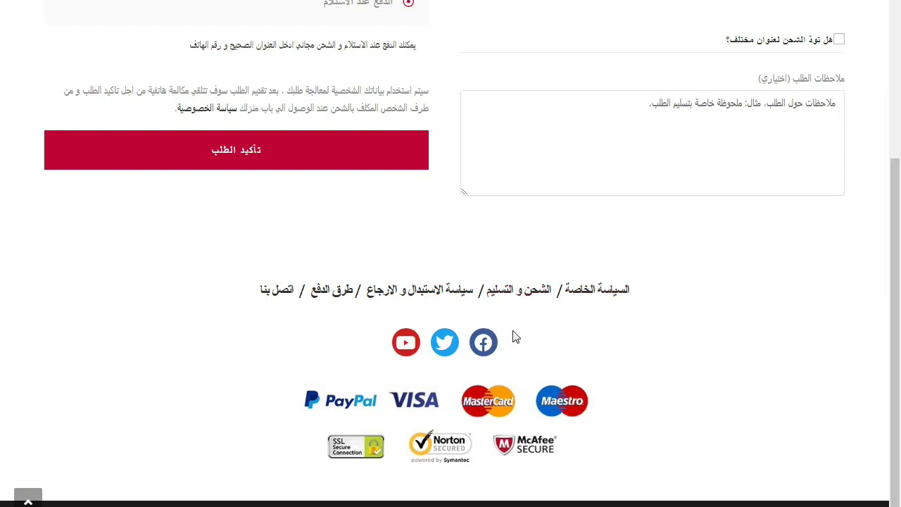
drag(896, 344, 896, 436)
scroll(895, 359, up, 3)
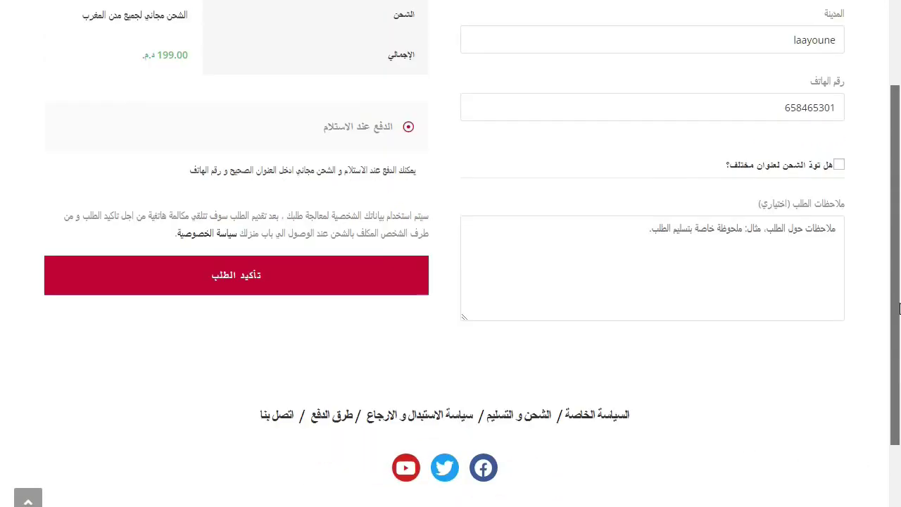
scroll(896, 359, down, 2)
scroll(894, 373, down, 1)
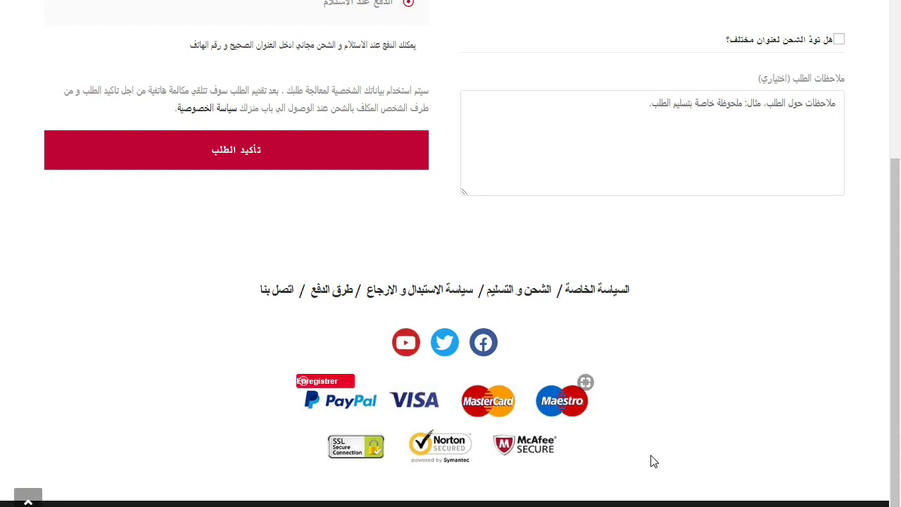
scroll(893, 427, up, 1)
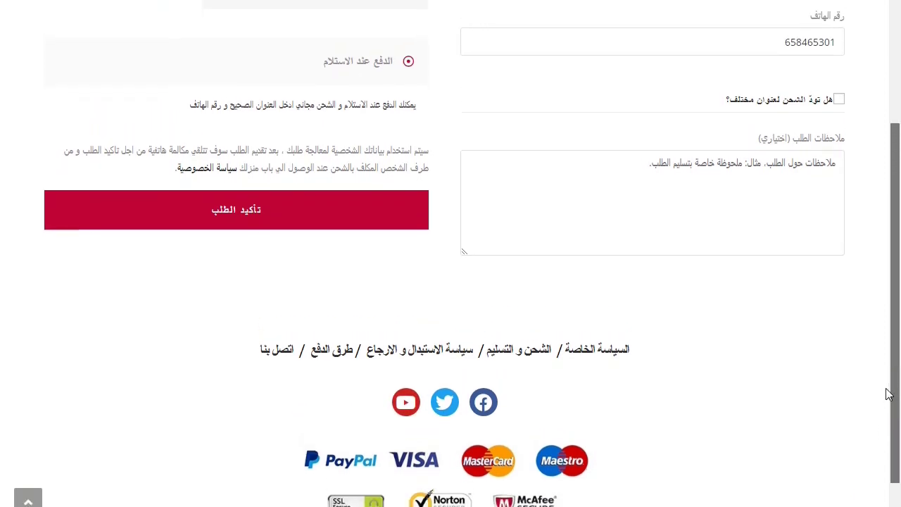
scroll(884, 357, up, 1)
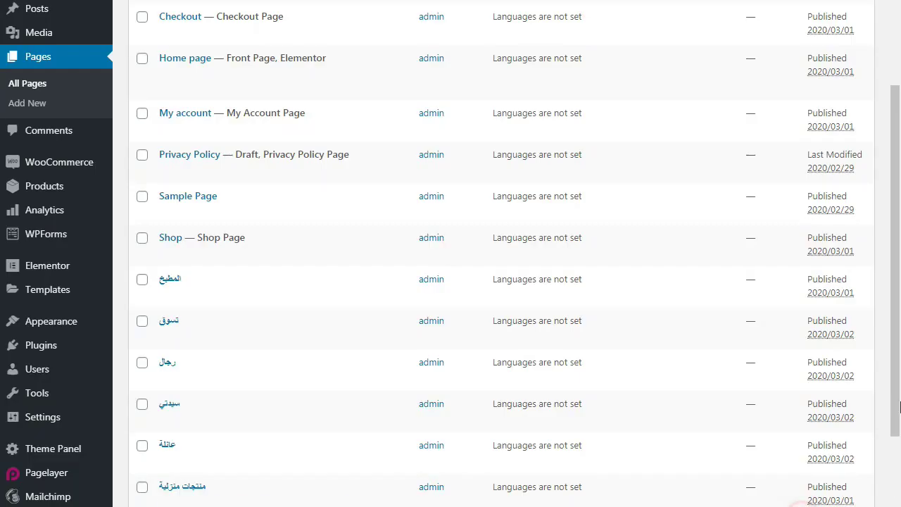
- Review the list of site pages, open the draft Privacy Policy page for editing and look through its text
scroll(899, 155, down, 2)
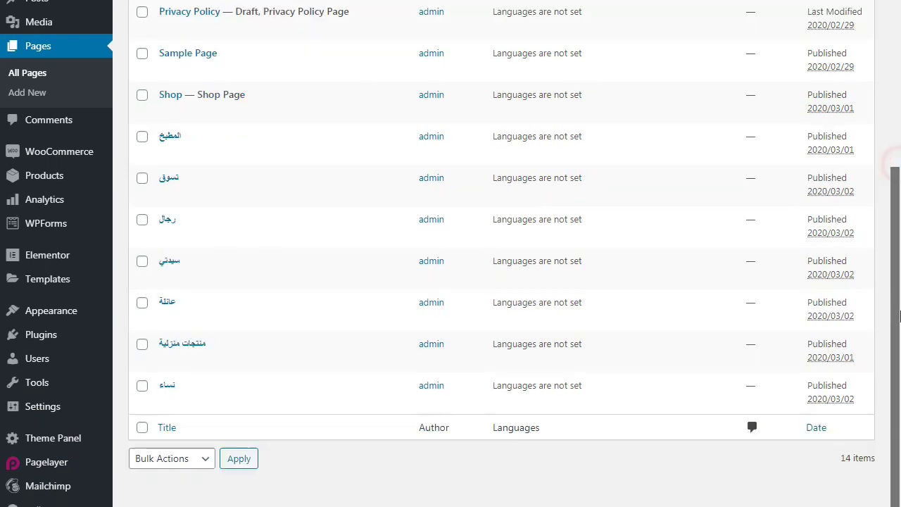
scroll(897, 151, up, 6)
scroll(898, 144, down, 4)
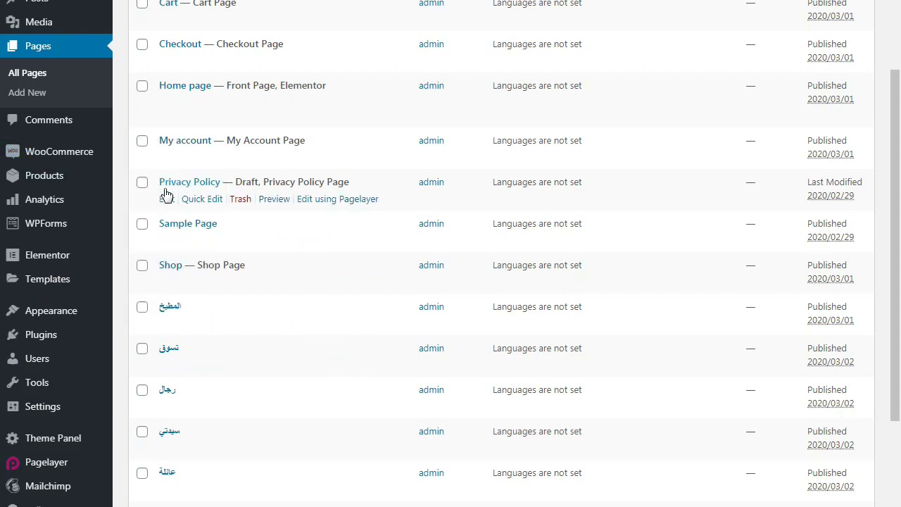
right_click(168, 201)
click(168, 201)
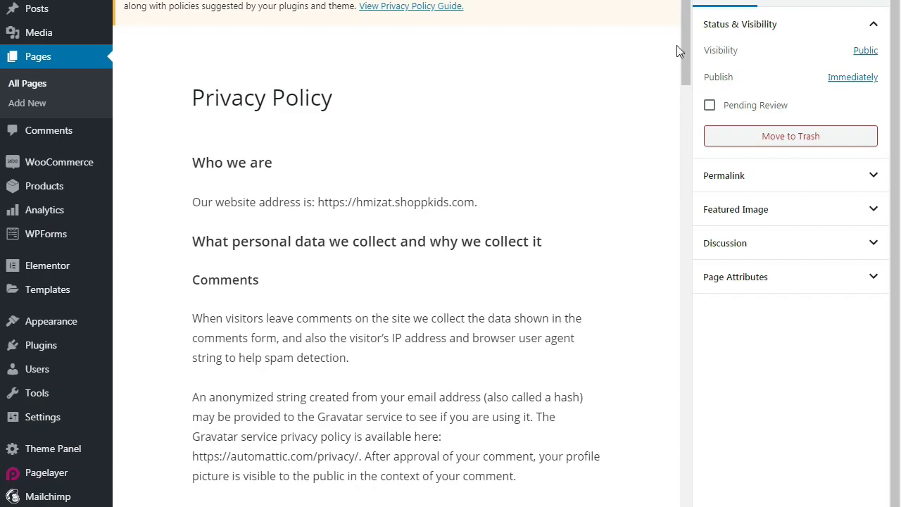
drag(685, 32, 621, 21)
drag(682, 47, 656, 291)
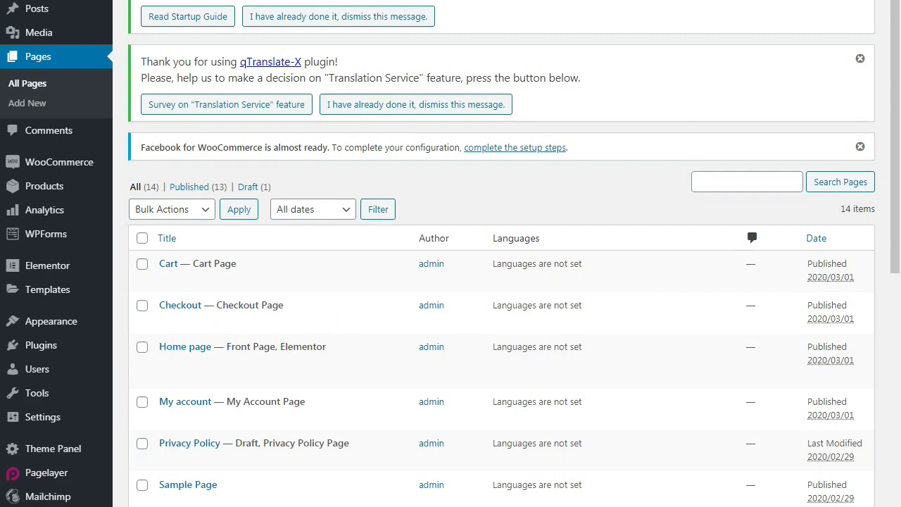
- Create a new page titled "الشحن و التسليم"
click(376, 203)
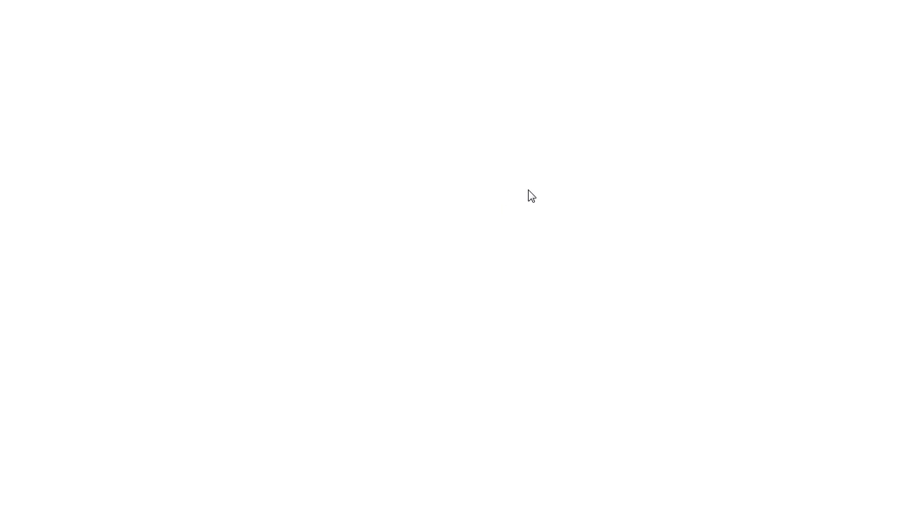
click(348, 59)
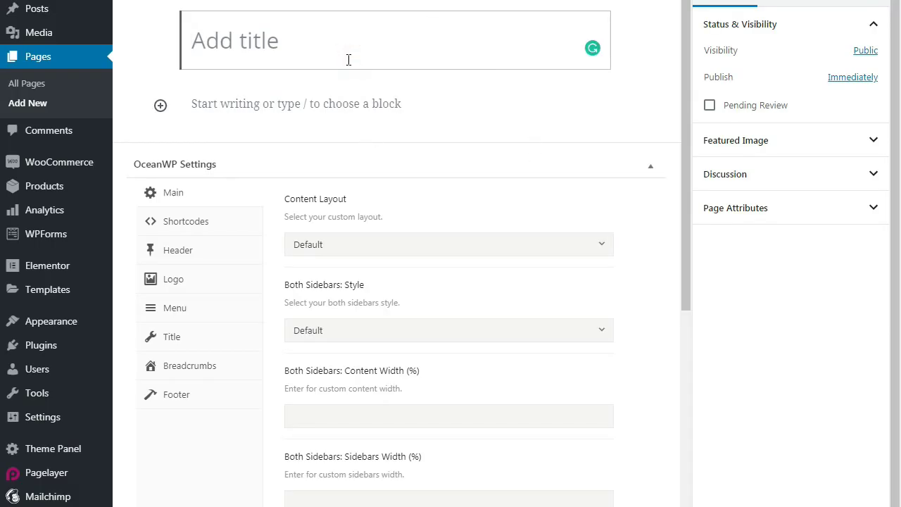
text(الشحن و التس)
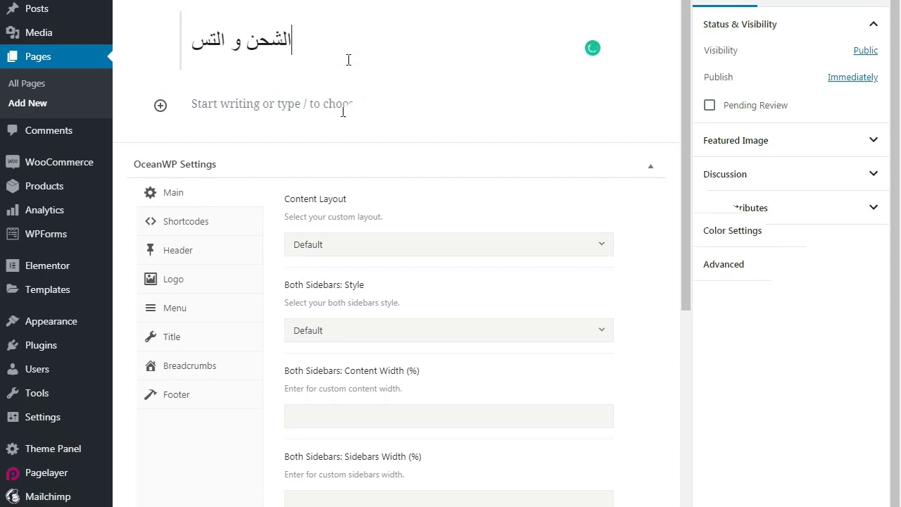
text(ليم)
key(Return)
- Paste the shipping text below the title and format the paragraph as Large (36), bold and centred
click(223, 108)
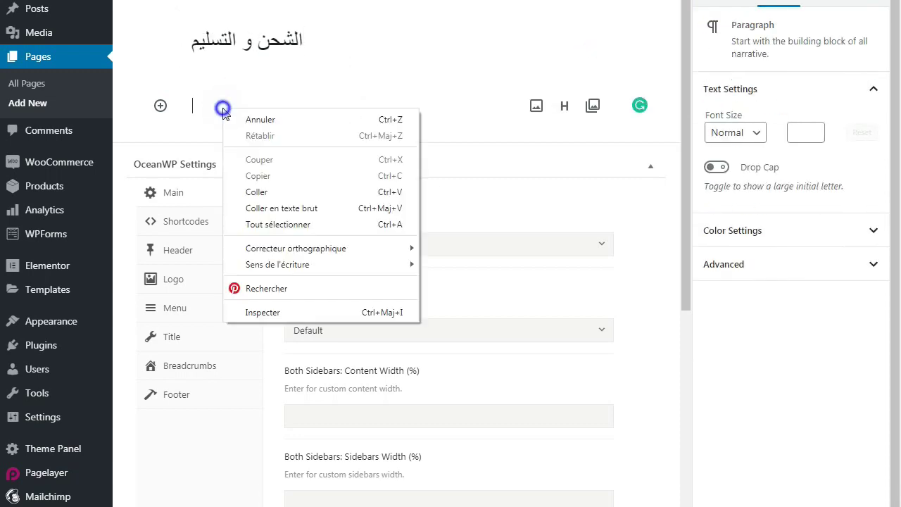
text(بعد طلب المنتج و تاكيد الطلب نقوم بارسال المنتج مباشرة عبر شركات التوصيل بجميع مدن المغرب)
triple_click(421, 107)
click(758, 135)
click(733, 185)
click(267, 73)
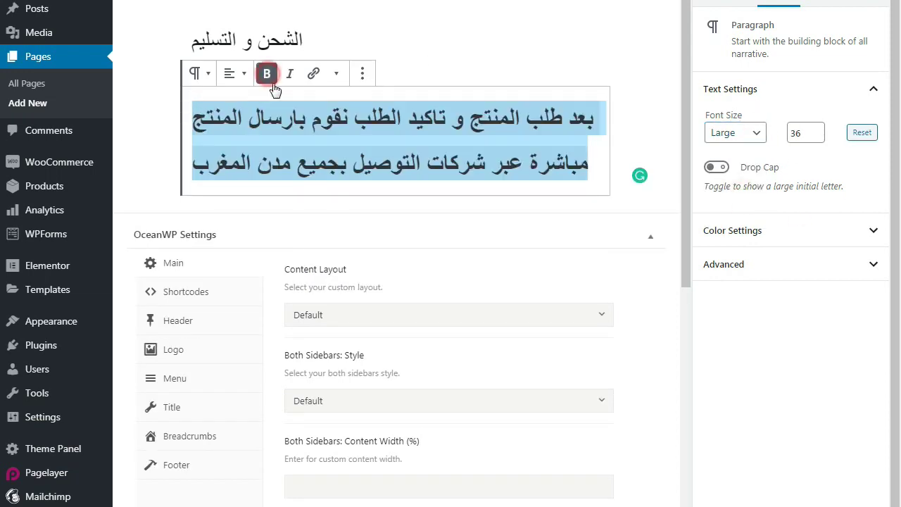
click(232, 73)
click(211, 12)
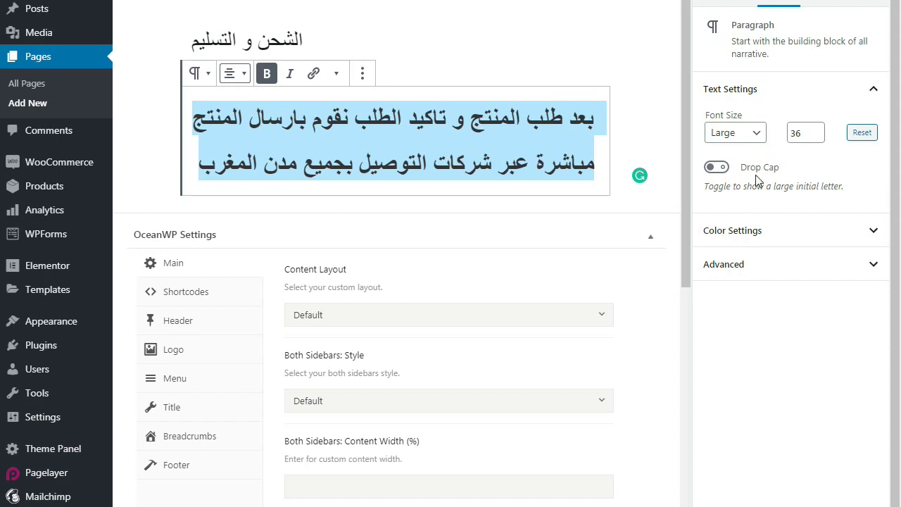
- Give the shipping paragraph a white custom background colour and red text
click(788, 230)
click(744, 282)
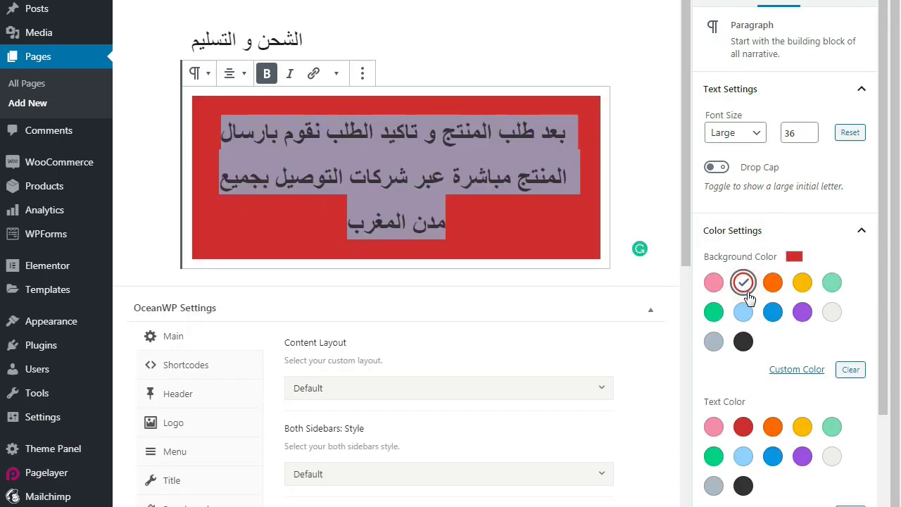
click(832, 312)
click(807, 373)
click(719, 292)
click(743, 427)
click(501, 243)
key(ctrl+a)
click(629, 94)
- Copy the page title text "الشحن و التسليم"
click(265, 37)
triple_click(265, 36)
click(660, 120)
triple_click(276, 46)
key(ctrl+c)
right_click(277, 46)
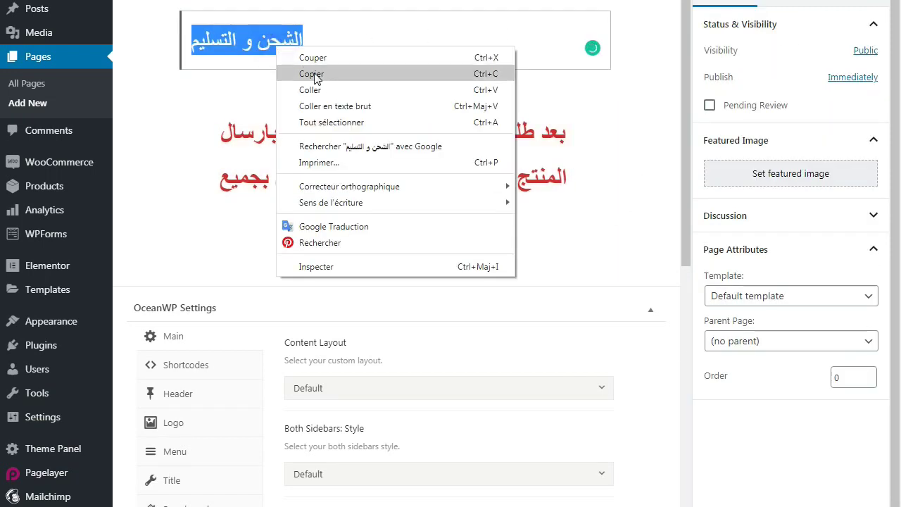
click(314, 74)
click(324, 96)
click(425, 53)
click(411, 99)
click(573, 145)
click(629, 103)
click(443, 128)
click(156, 94)
click(211, 111)
click(413, 85)
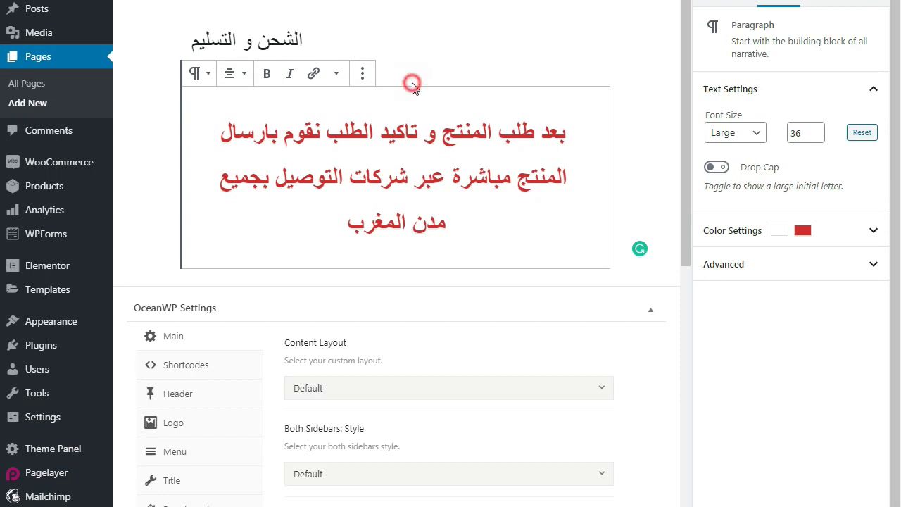
- Duplicate the shipping paragraph and replace the upper copy's text with the copied title "الشحن و التسليم"
click(362, 74)
click(392, 129)
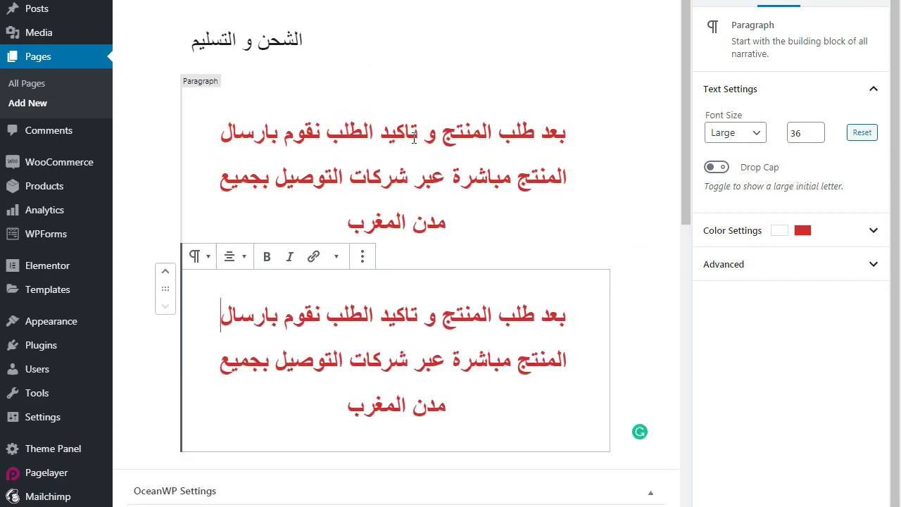
triple_click(403, 163)
right_click(402, 166)
click(438, 204)
- Make the red heading line bold and remove bold from the shipping paragraph below it
triple_click(423, 131)
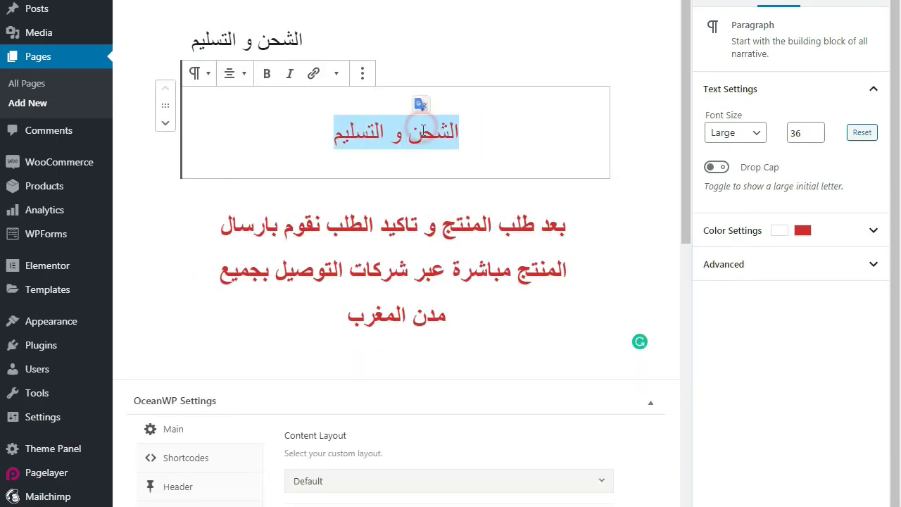
click(267, 73)
triple_click(442, 223)
click(267, 166)
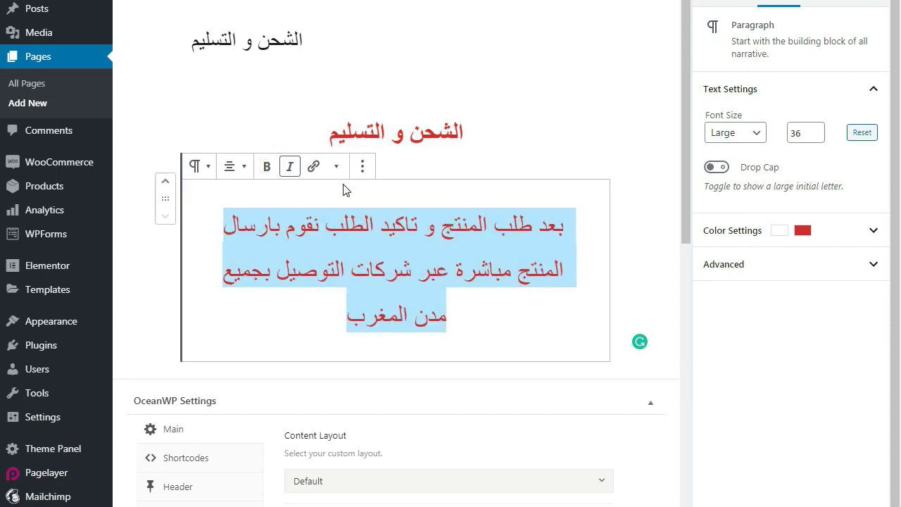
- Publish the shipping and delivery page immediately with public visibility
click(605, 147)
click(647, 280)
click(831, 1)
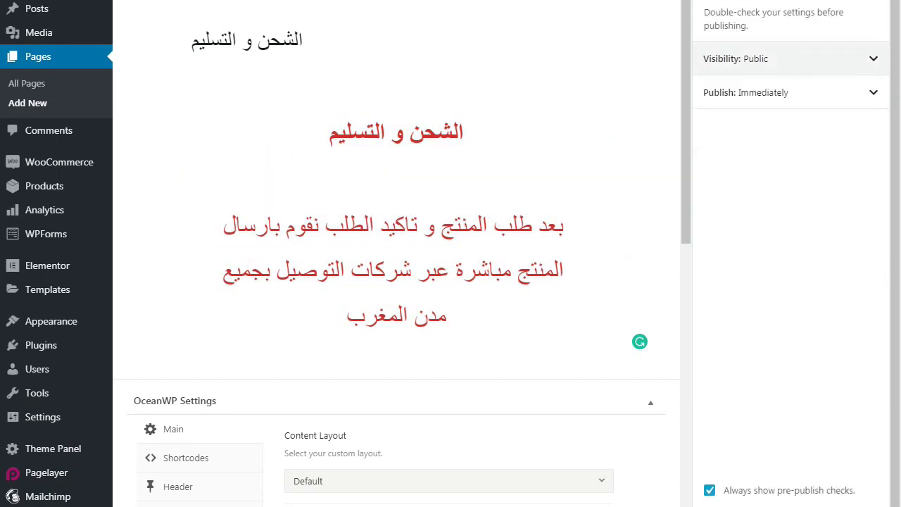
key(Escape)
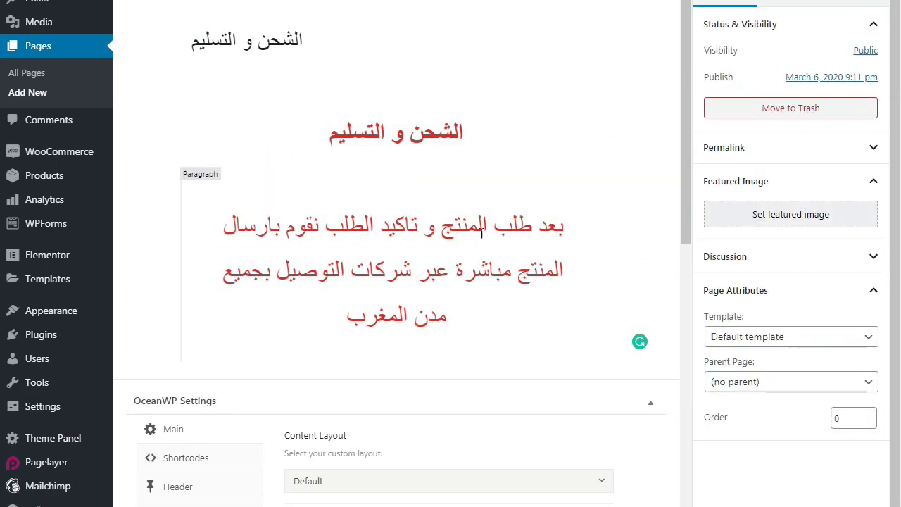
- Clear the custom text colour of the shipping paragraph below the heading line
triple_click(438, 276)
click(733, 233)
click(861, 427)
click(648, 233)
- In OceanWP Settings, choose another content layout and disable the display of the page title and heading
scroll(673, 247, down, 5)
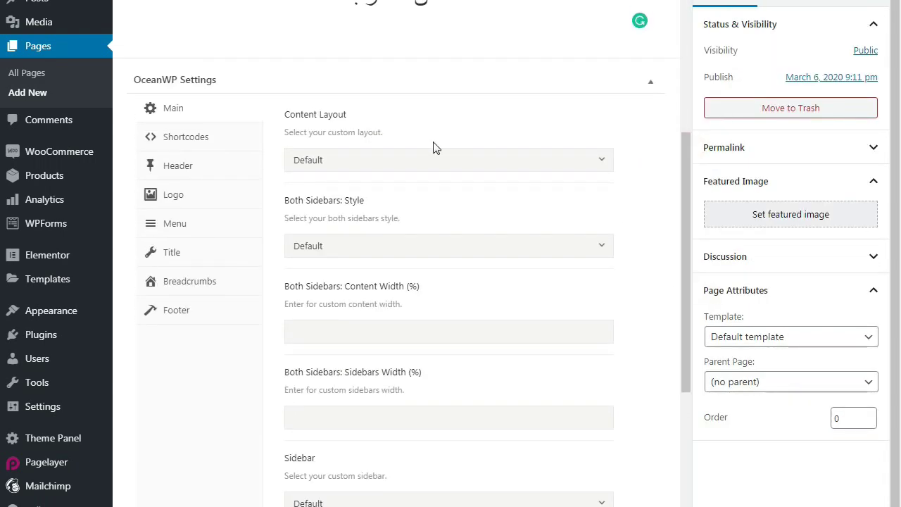
click(446, 160)
click(420, 263)
click(184, 252)
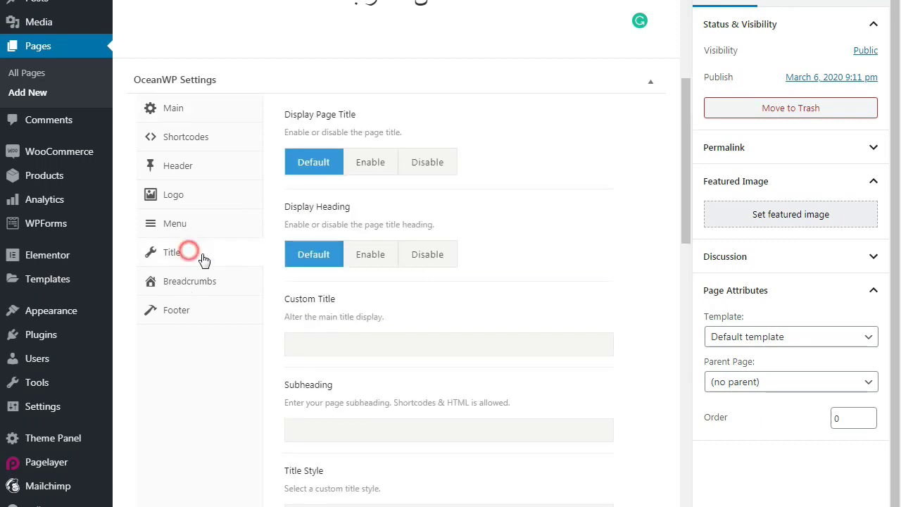
click(427, 162)
click(422, 254)
- Update the shipping page and check its published version in a new browser tab
drag(687, 188, 687, 463)
click(797, 1)
right_click(255, 504)
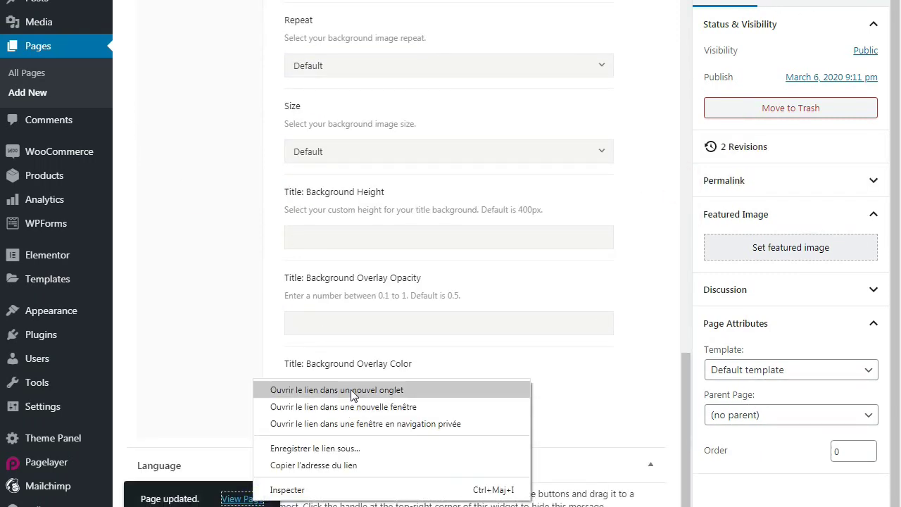
click(352, 403)
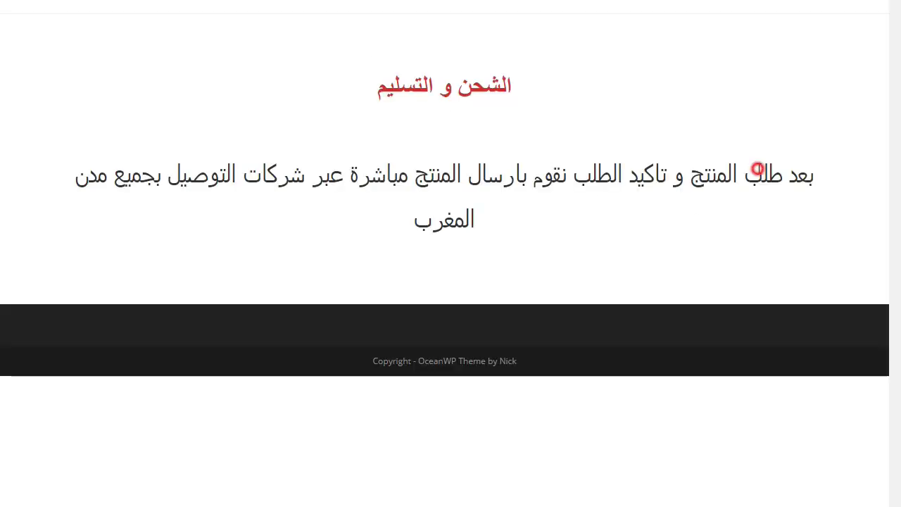
triple_click(761, 173)
click(549, 304)
triple_click(477, 233)
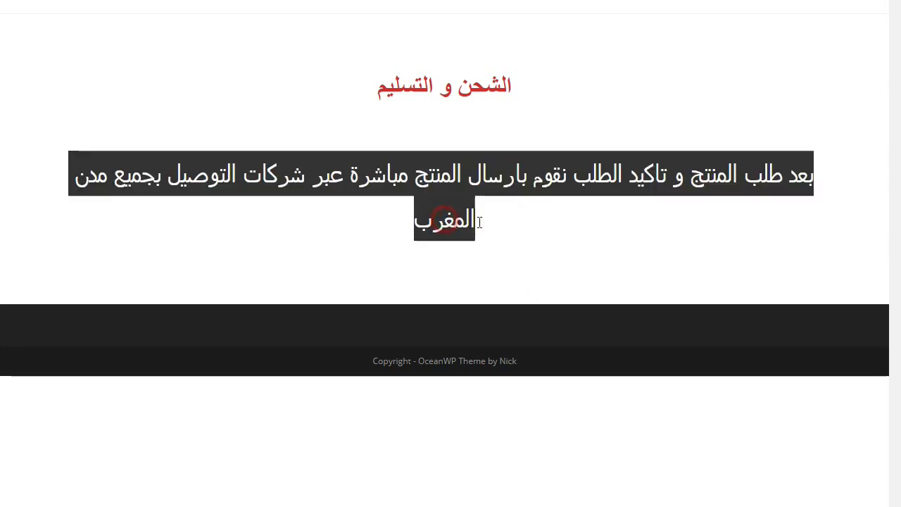
click(498, 134)
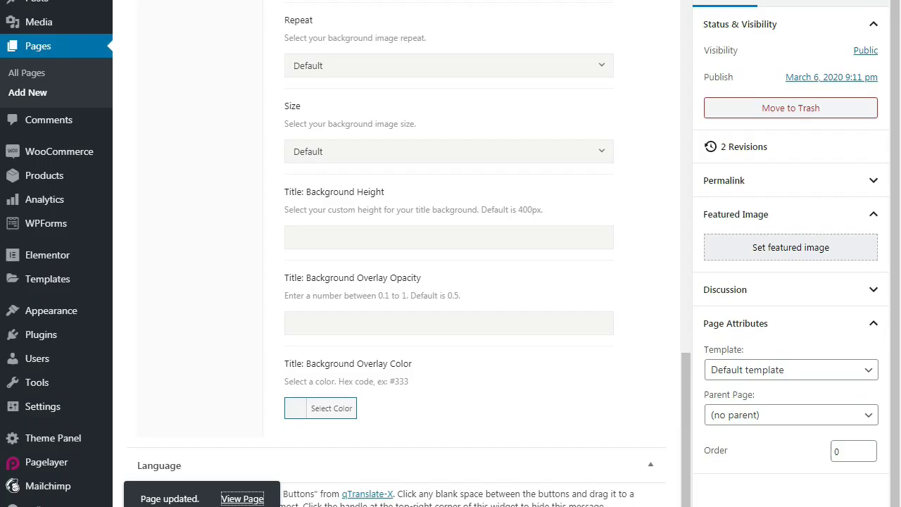
- Create another new page titled "سياسة الاستبدال و الارجاع"
drag(686, 404, 683, 43)
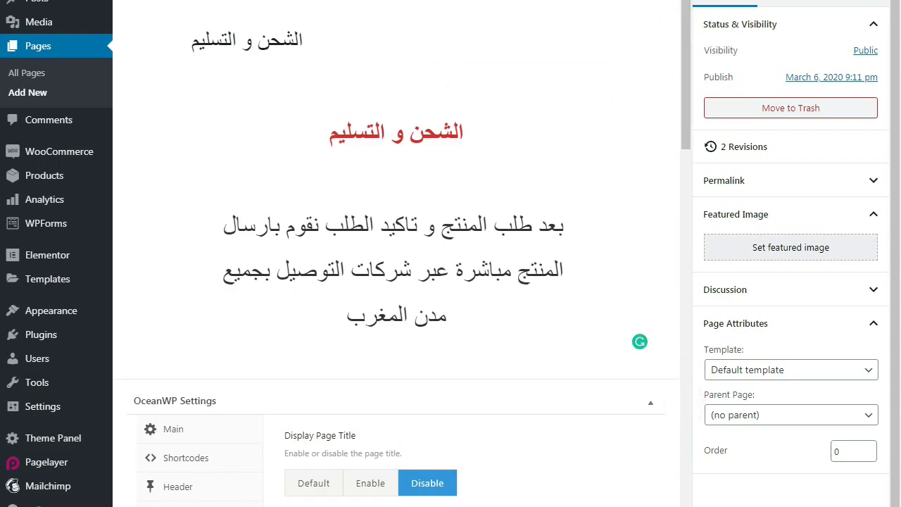
click(32, 98)
click(361, 40)
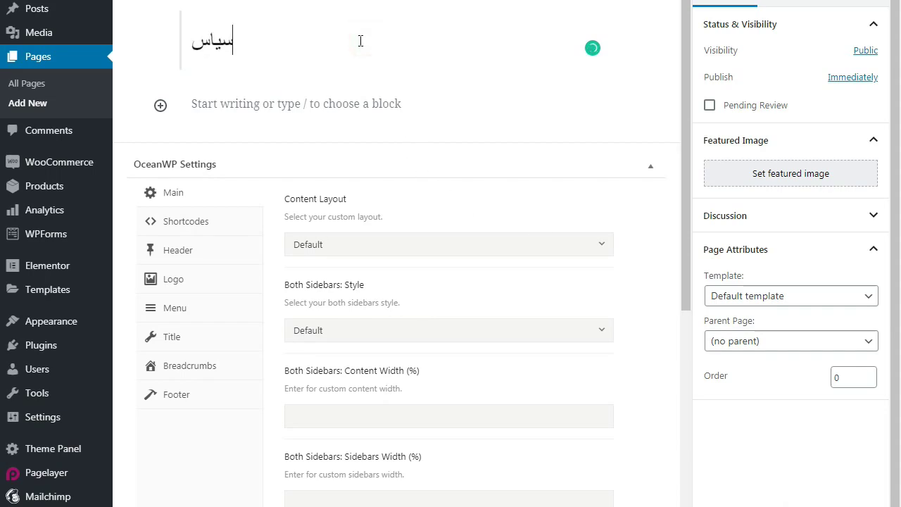
text(الاستبدال)
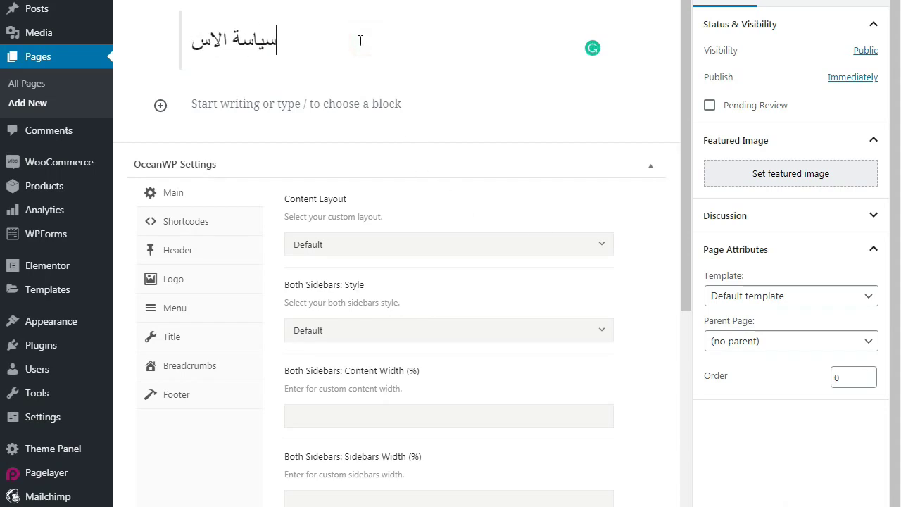
text( و الارجاه)
key(BackSpace)
text(ع)
- Add a block below the title and paste the two-paragraph return policy text into it
click(160, 106)
click(404, 101)
click(317, 118)
click(569, 111)
right_click(398, 105)
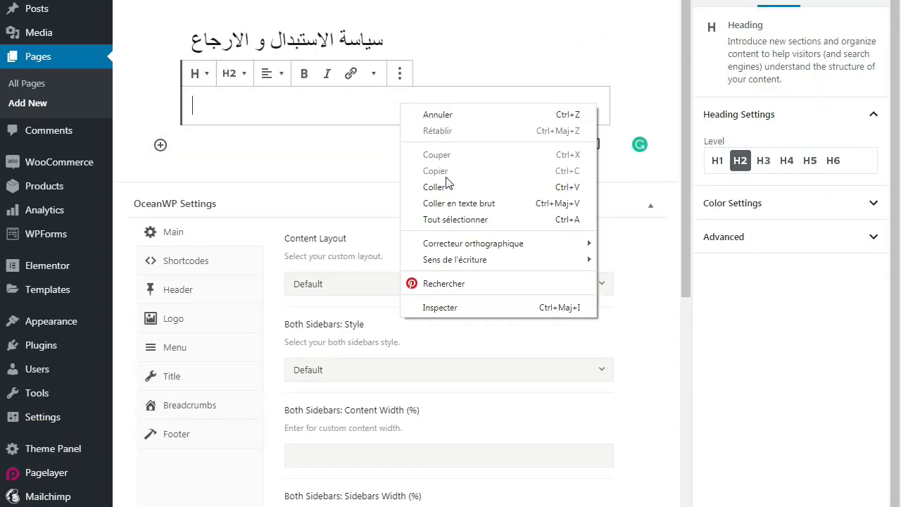
click(451, 189)
click(435, 110)
click(349, 172)
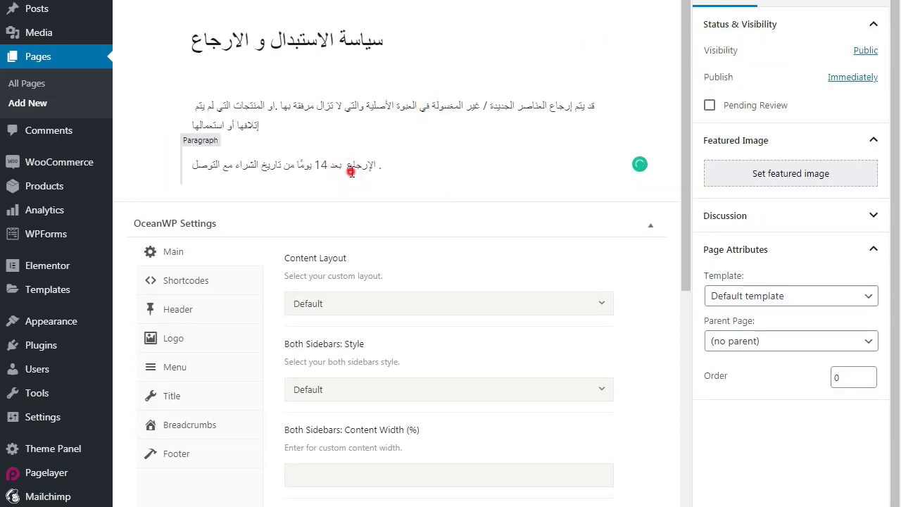
- Make both return policy paragraphs bold and centre them
triple_click(432, 111)
click(267, 74)
click(239, 73)
click(205, 9)
triple_click(245, 163)
click(242, 133)
click(205, 69)
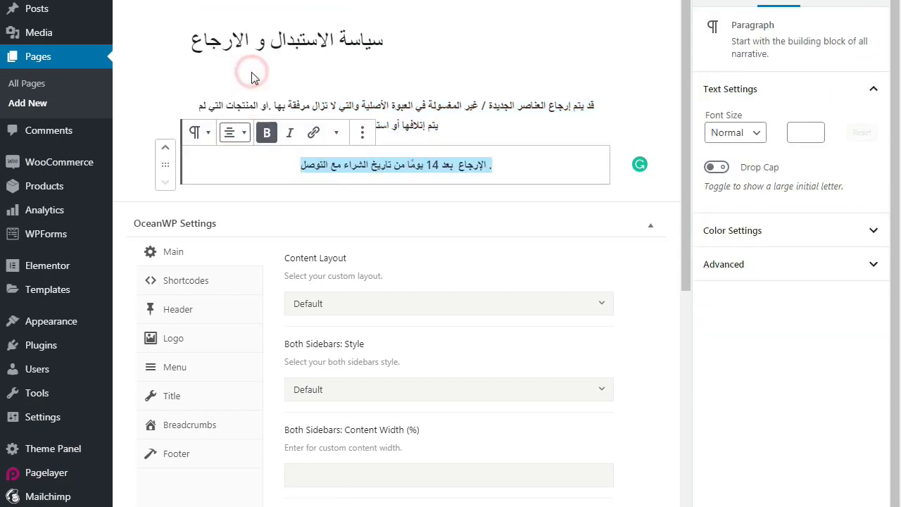
- Set the font size of both return policy paragraphs to Large
triple_click(424, 106)
click(736, 132)
click(732, 193)
click(735, 132)
click(729, 178)
triple_click(451, 176)
click(736, 133)
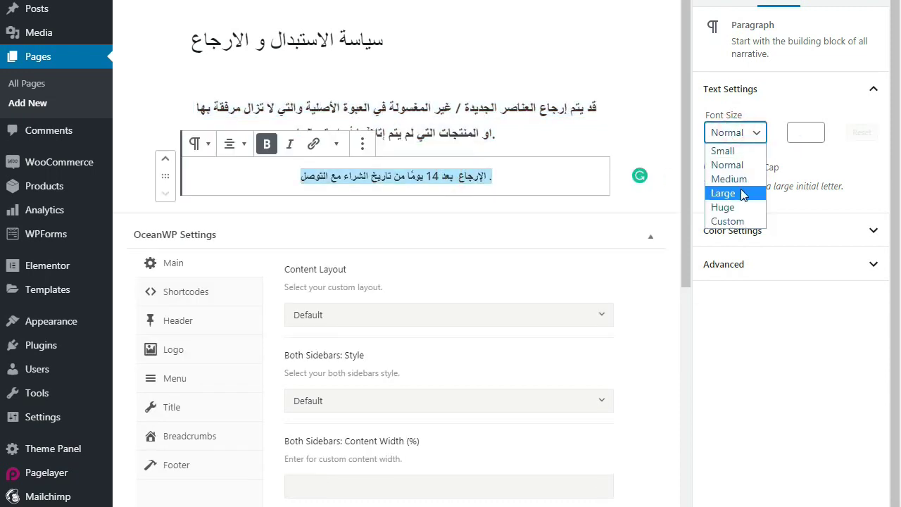
click(723, 193)
triple_click(553, 113)
click(736, 132)
click(723, 193)
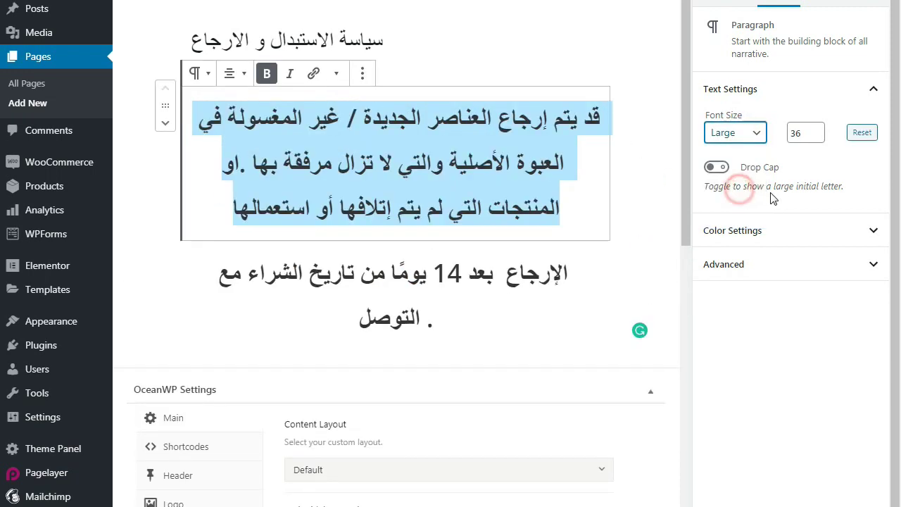
- Remove the bold formatting from both return policy paragraphs
triple_click(455, 290)
click(267, 228)
triple_click(364, 165)
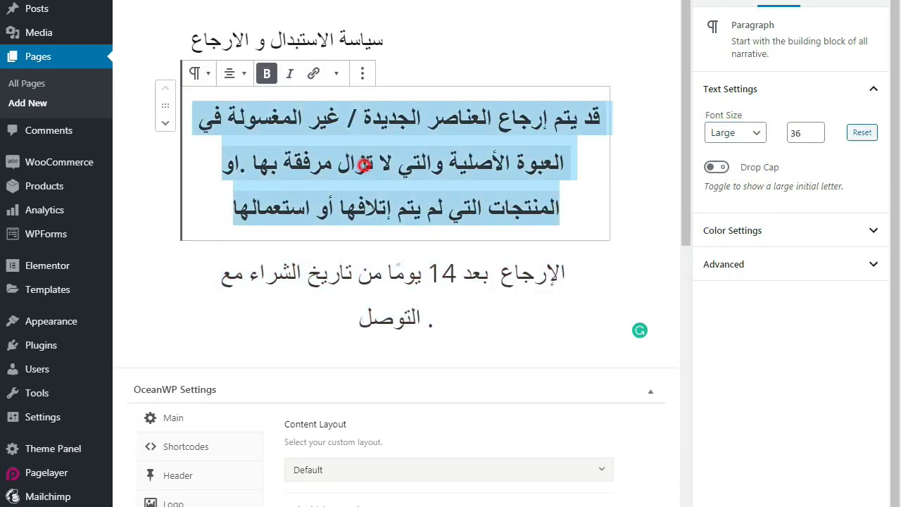
click(267, 73)
- Duplicate the first policy paragraph and replace the text of the upper copy with "سياسة الاستبدال و الارجاع"
click(362, 73)
click(398, 135)
triple_click(406, 141)
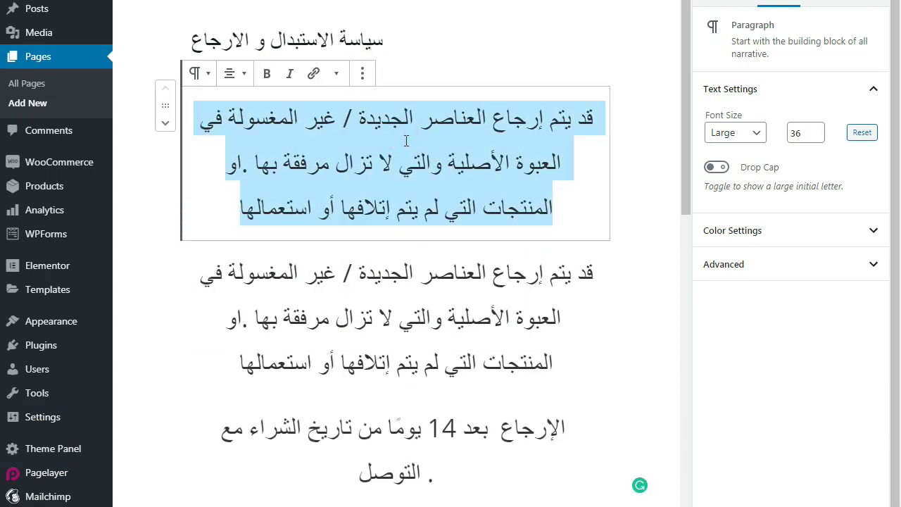
text(سياسة الاستبدا)
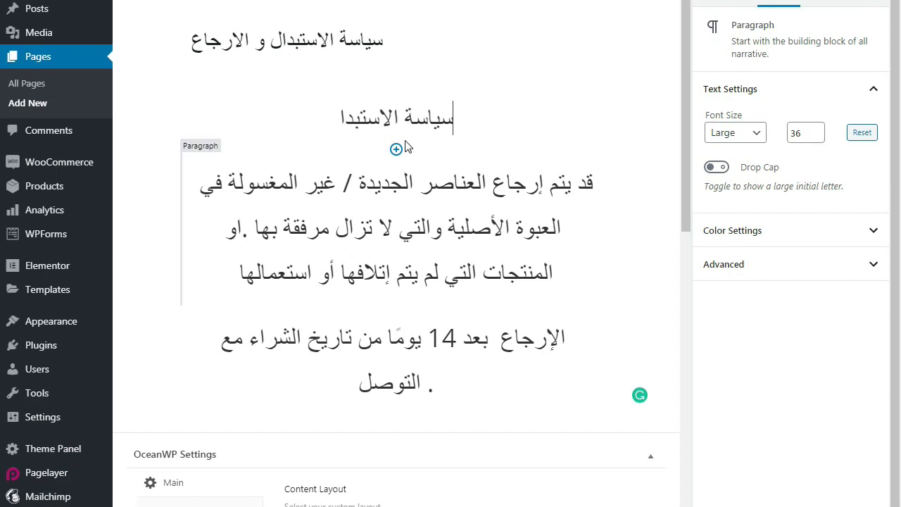
text(ل و الارجاع)
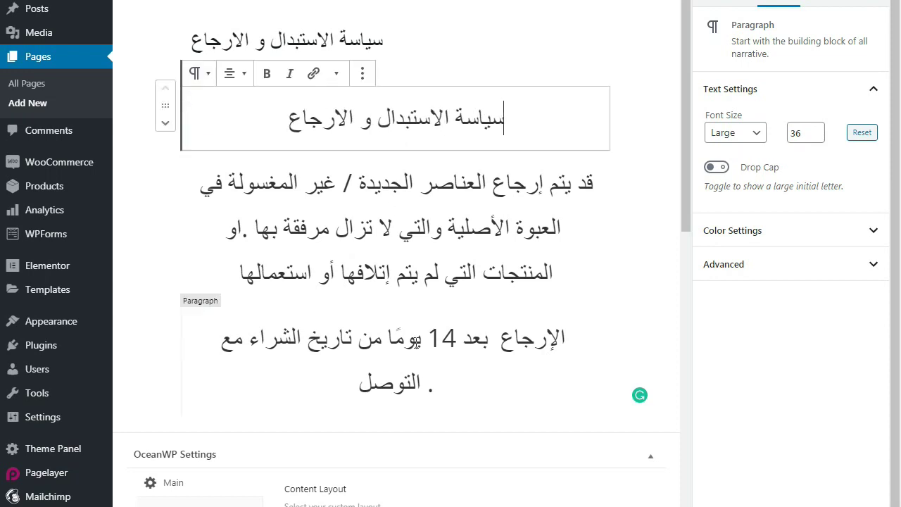
- Make the heading paragraph "سياسة الاستبدال و الارجاع" bold with red text
triple_click(429, 123)
click(800, 232)
click(742, 398)
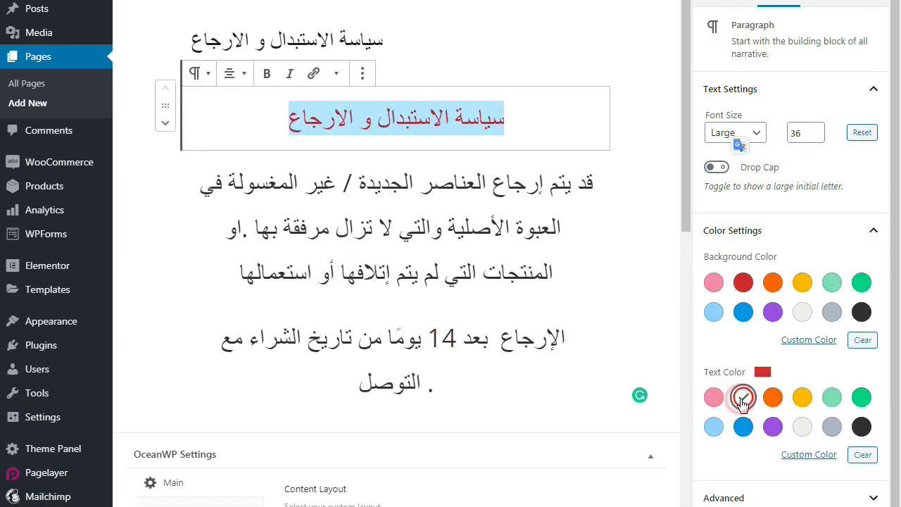
click(268, 75)
click(633, 138)
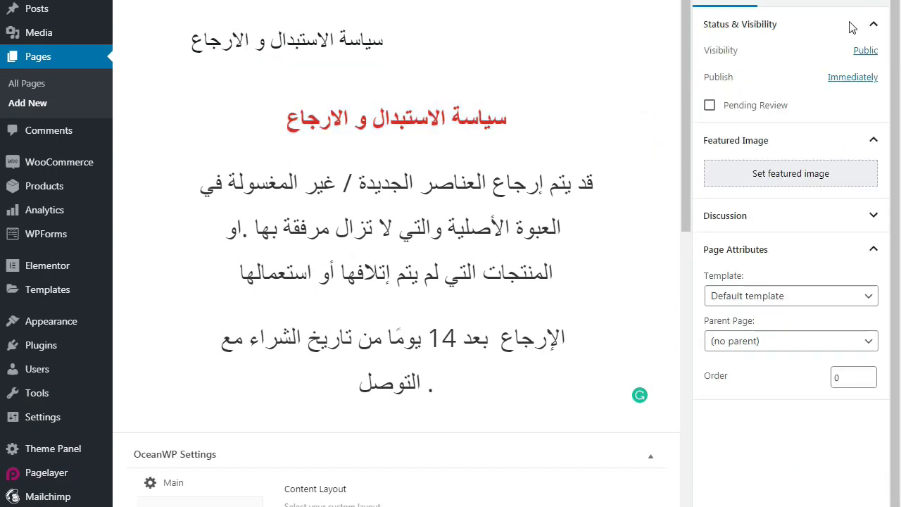
- In the page's OceanWP settings, set the content layout to Full Width and disable the page title and heading display
click(838, 2)
drag(687, 40, 674, 248)
click(424, 69)
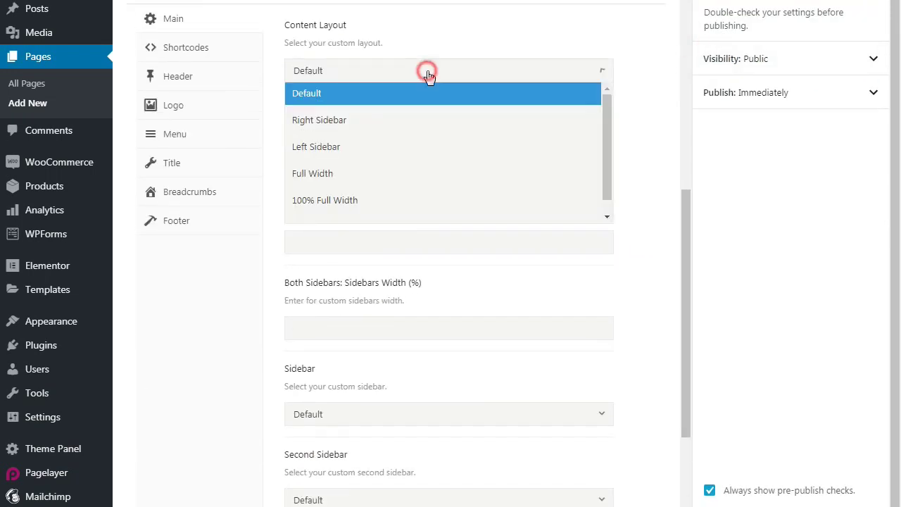
click(384, 177)
click(209, 169)
click(427, 72)
click(433, 163)
drag(685, 216, 676, 89)
click(362, 41)
click(371, 118)
triple_click(363, 37)
click(398, 118)
triple_click(397, 118)
click(410, 185)
click(464, 123)
click(372, 44)
click(596, 274)
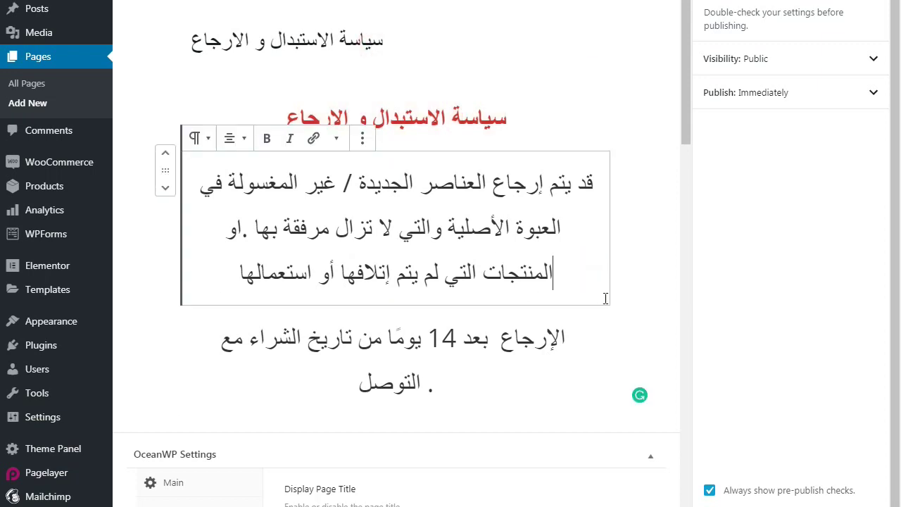
- Publish the exchange and return policy page and check its live version in a new browser tab
click(743, 0)
right_click(255, 499)
click(347, 385)
key(ctrl+Tab)
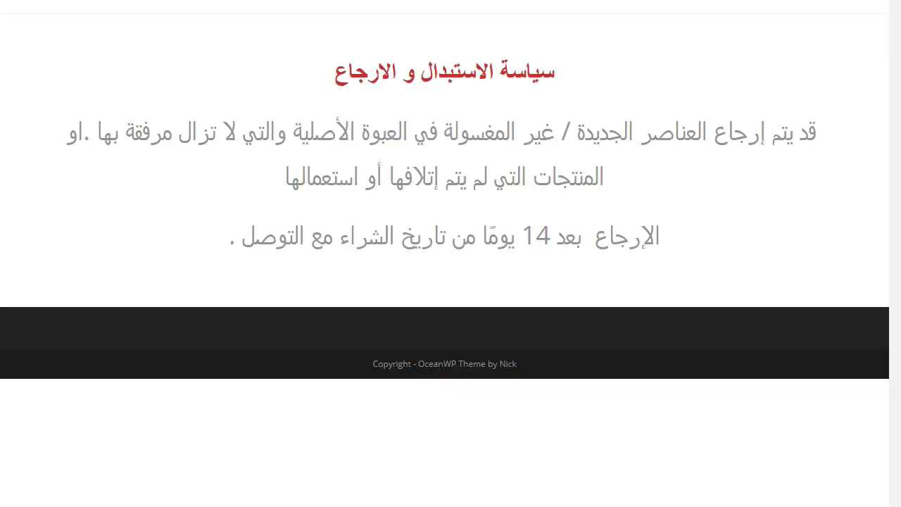
- Back in the editor, set the first policy paragraph's text to the custom colour #000000
click(281, 0)
triple_click(434, 282)
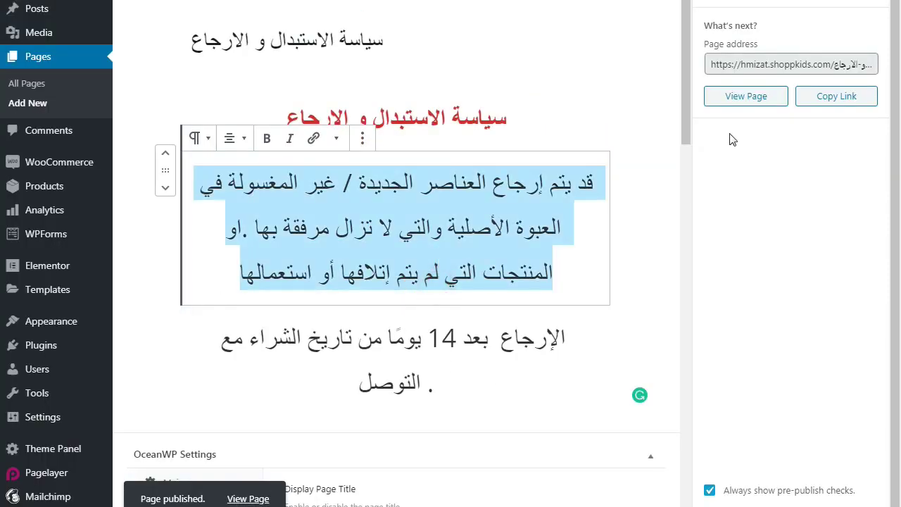
click(875, 1)
click(778, 230)
click(862, 428)
click(808, 454)
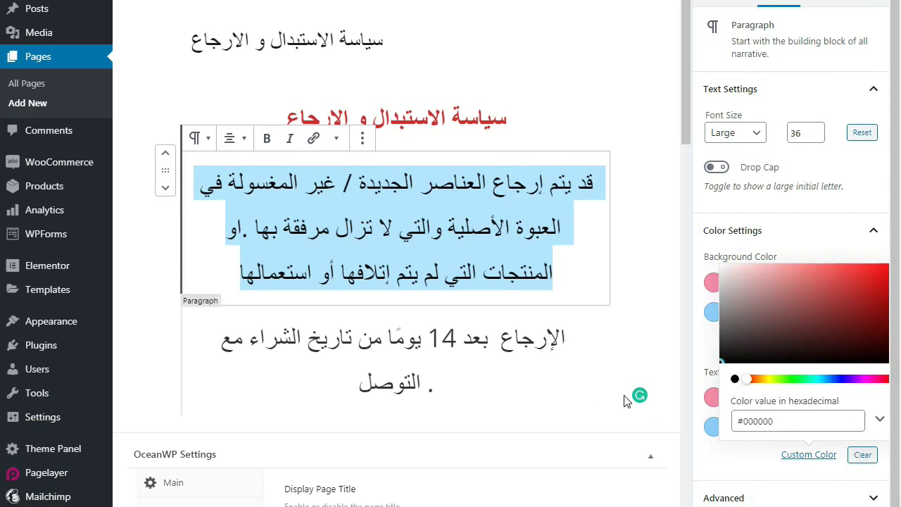
click(491, 267)
- Set the 14-day return paragraph's text to the custom colour #000000 as well
triple_click(504, 343)
click(770, 233)
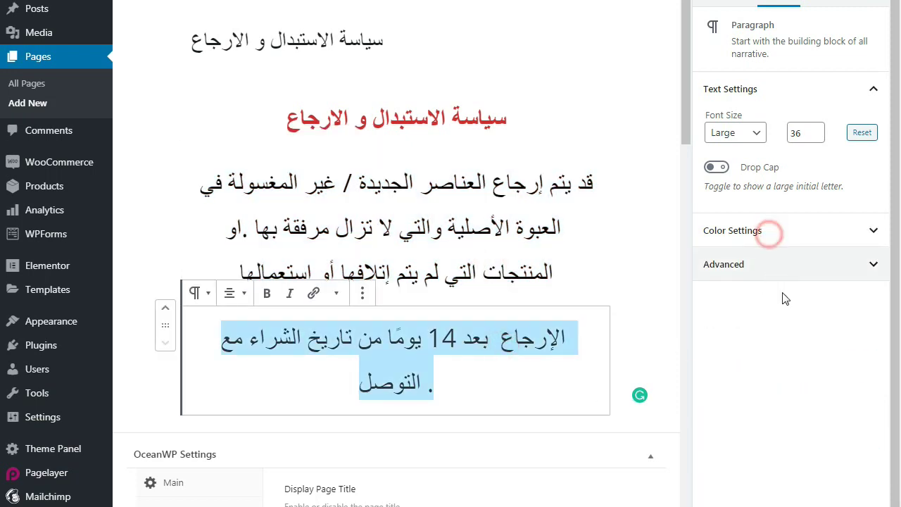
click(824, 456)
click(720, 360)
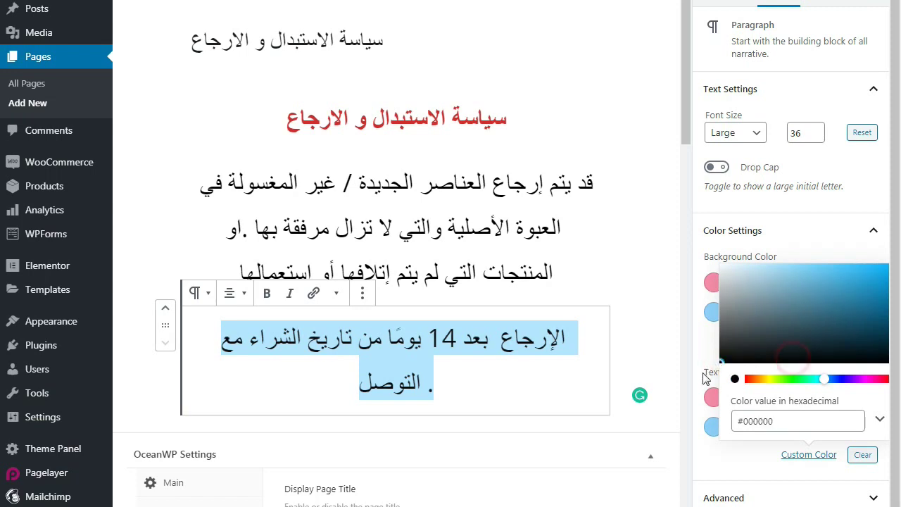
click(539, 384)
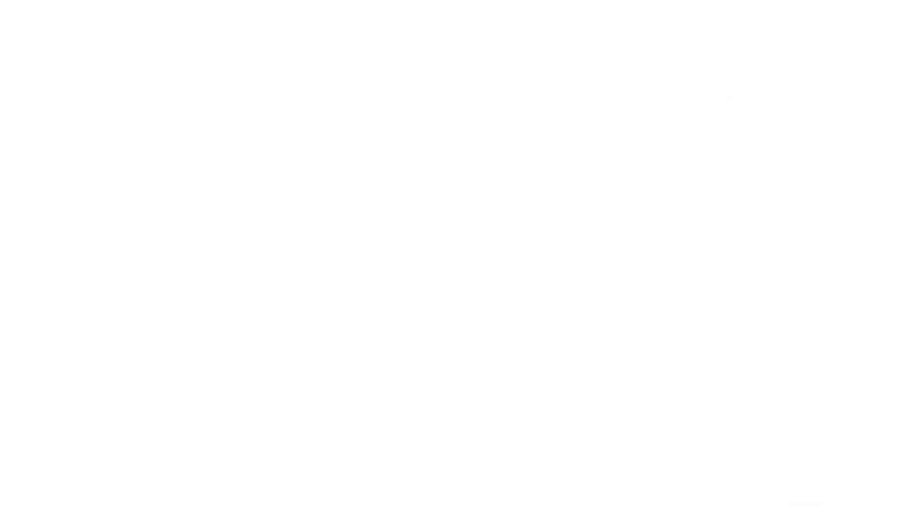
- Title the new page "طرق الدفع" and add a first paragraph with the same text
click(372, 57)
text(طرق الدفع)
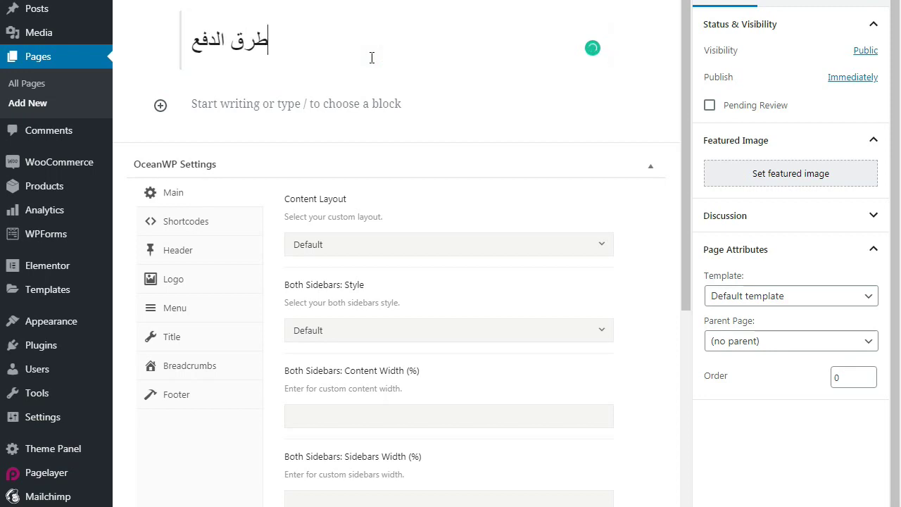
click(369, 100)
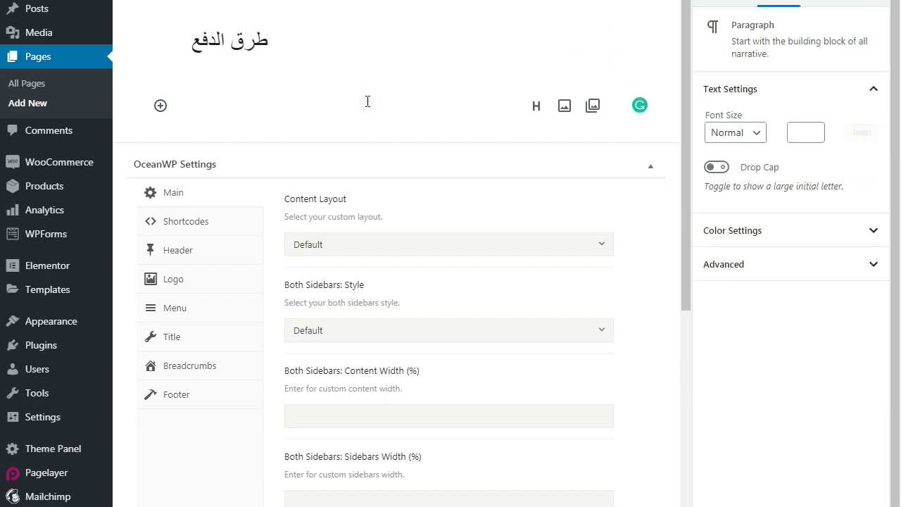
text(طرق الدفع)
key(Return)
- Paste the cash-on-delivery question and its explanation below the "طرق الدفع" paragraph
right_click(299, 172)
click(235, 144)
text(ما هو الدفع عند الاستلام "COD"؟ هو اختصار وهو ما يعني "نقدا عند التسليم". إذا حددت طريقة الدفع هذه، فيتعين عليك دفع ثمن طلبك ليس عند وضعه ولكن عند تسليمه إليك.)
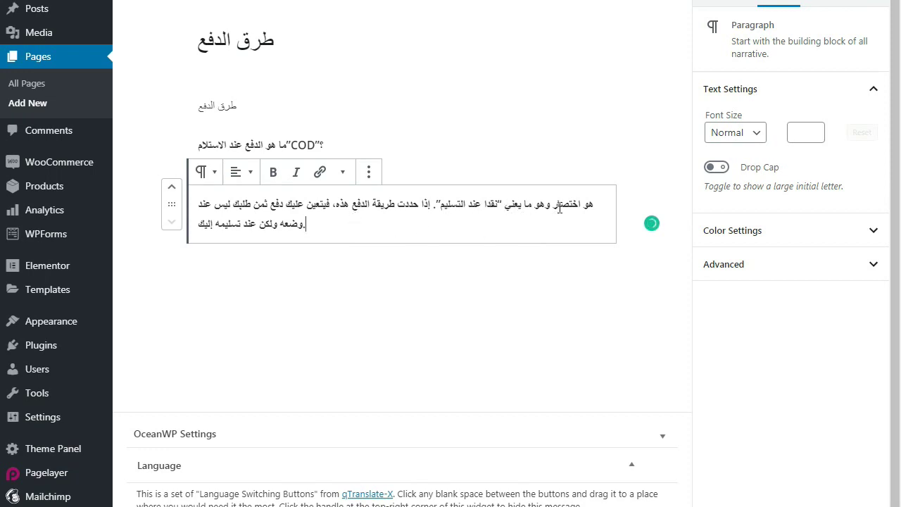
- Centre the cash-on-delivery question and the explanation paragraph
click(441, 296)
click(356, 182)
click(248, 119)
click(225, 45)
click(296, 202)
key(ctrl+a)
click(241, 172)
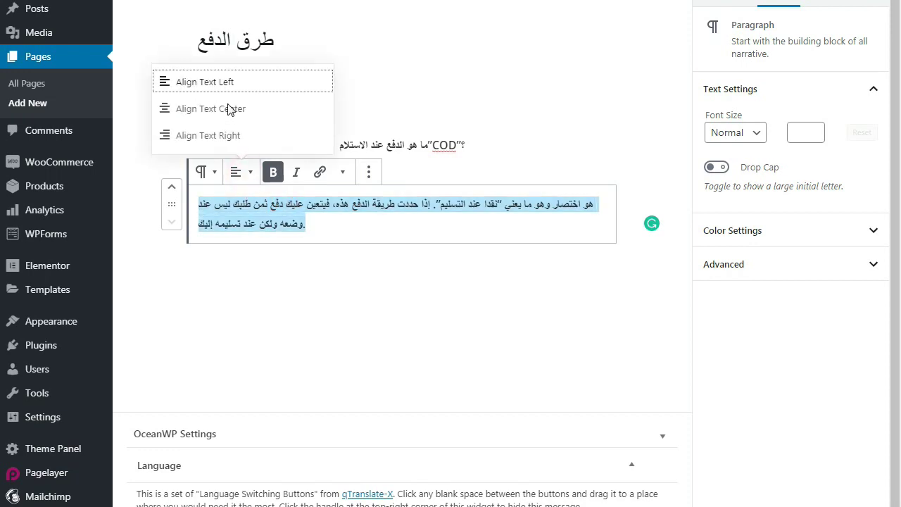
click(227, 109)
- Set the font size of the cash-on-delivery explanation and question to Large
click(736, 132)
click(722, 207)
click(736, 132)
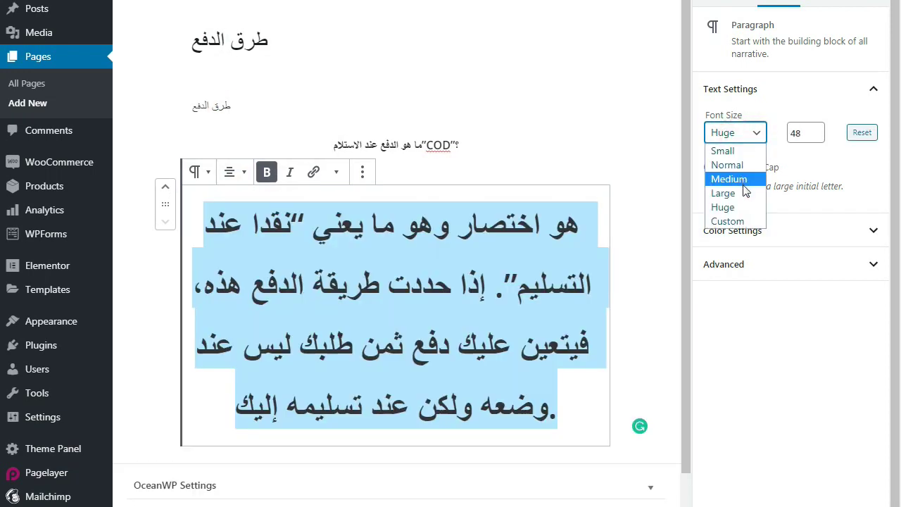
click(723, 193)
click(394, 145)
key(ctrl+a)
click(735, 132)
click(723, 193)
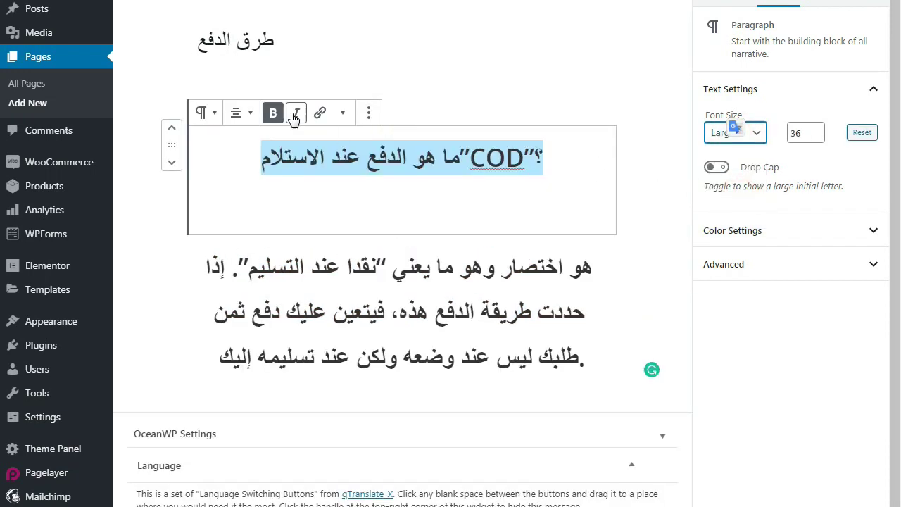
- Centre the "طرق الدفع" paragraph at the start of the content and set its font size to Large
click(383, 302)
key(ctrl+a)
click(226, 111)
key(ctrl+a)
click(240, 74)
click(236, 10)
click(757, 132)
click(747, 193)
- Make the "طرق الدفع" heading paragraph bold with red text
click(813, 232)
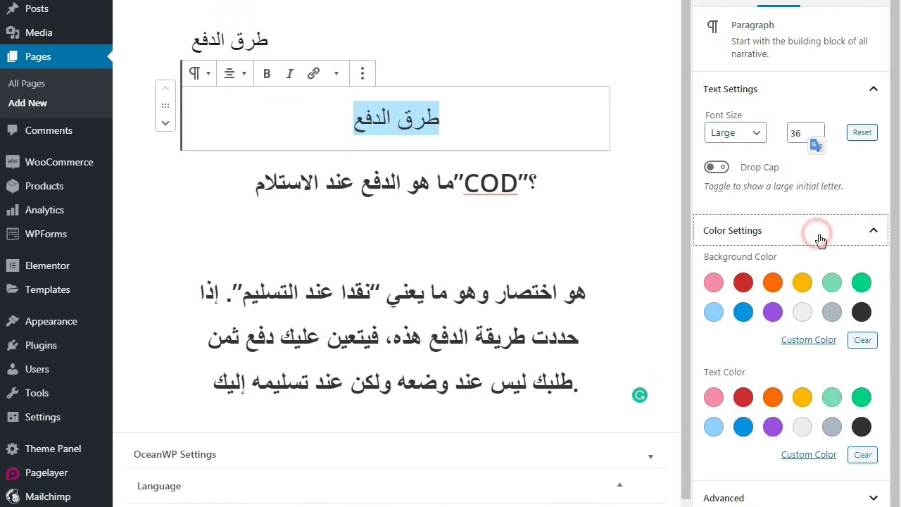
click(266, 73)
click(743, 397)
click(529, 231)
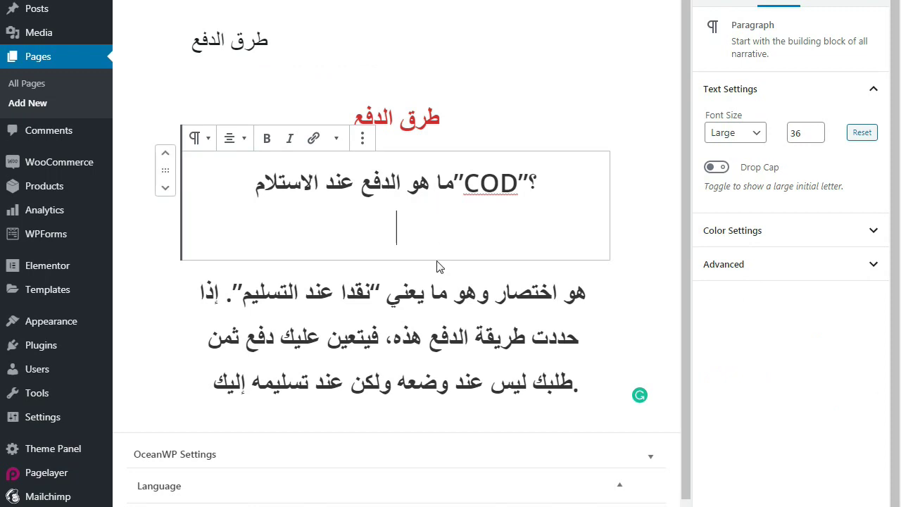
- Remove the bold formatting from the cash-on-delivery question and its explanation
triple_click(433, 176)
click(265, 138)
triple_click(363, 330)
click(265, 248)
click(639, 202)
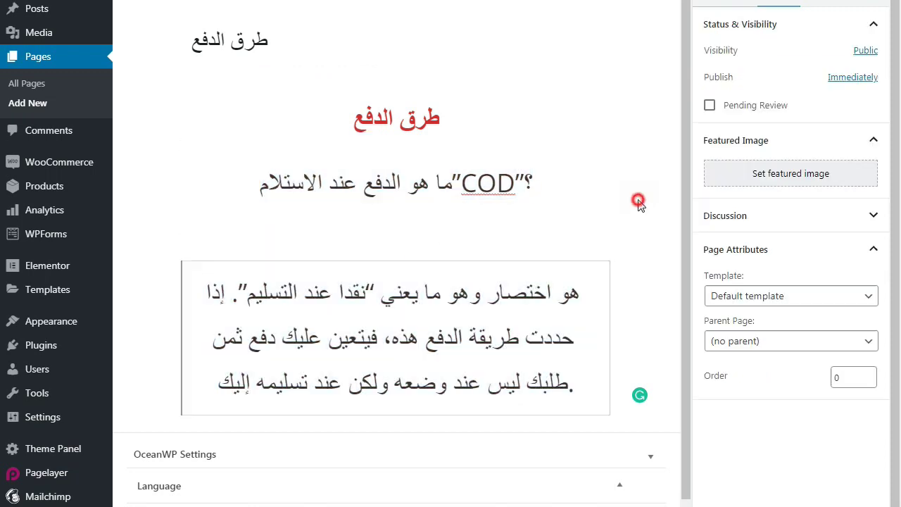
- In the payment page's OceanWP settings, choose the Full Width content layout and disable both the page title and heading
scroll(687, 365, down, 1)
click(874, 2)
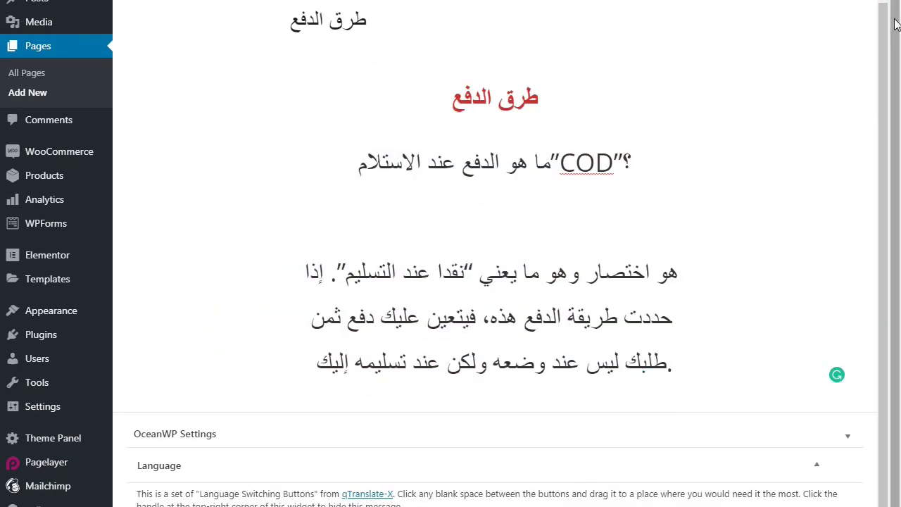
click(687, 429)
drag(887, 163, 885, 296)
click(562, 183)
click(521, 288)
click(201, 276)
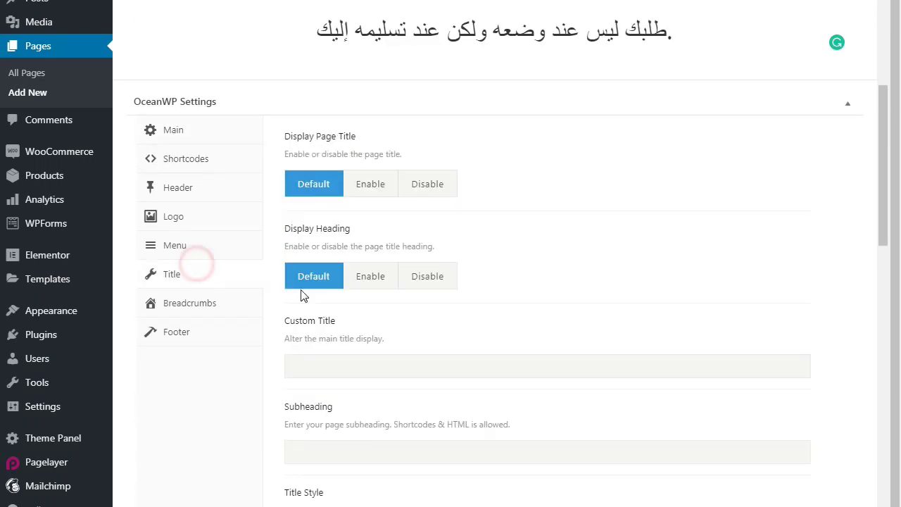
click(428, 184)
click(427, 278)
- Publish the payment methods page and open the list of all pages
click(807, 2)
click(746, 2)
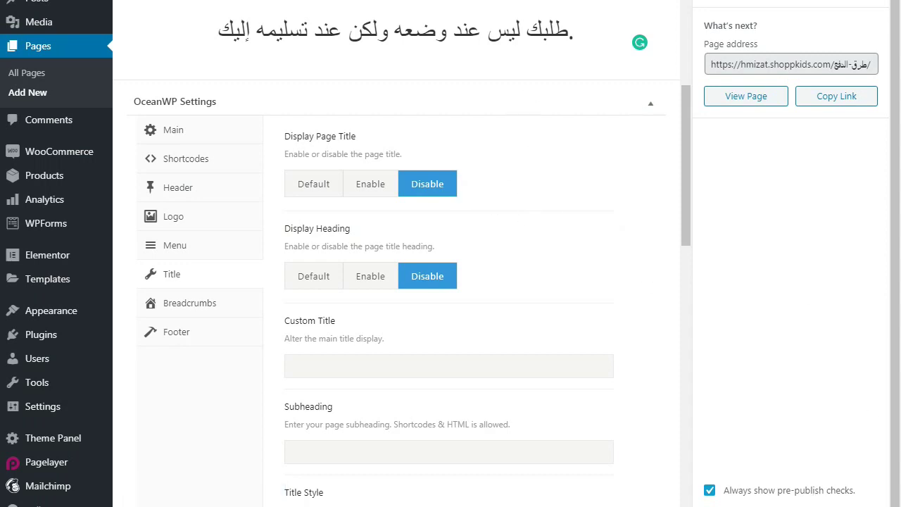
click(28, 73)
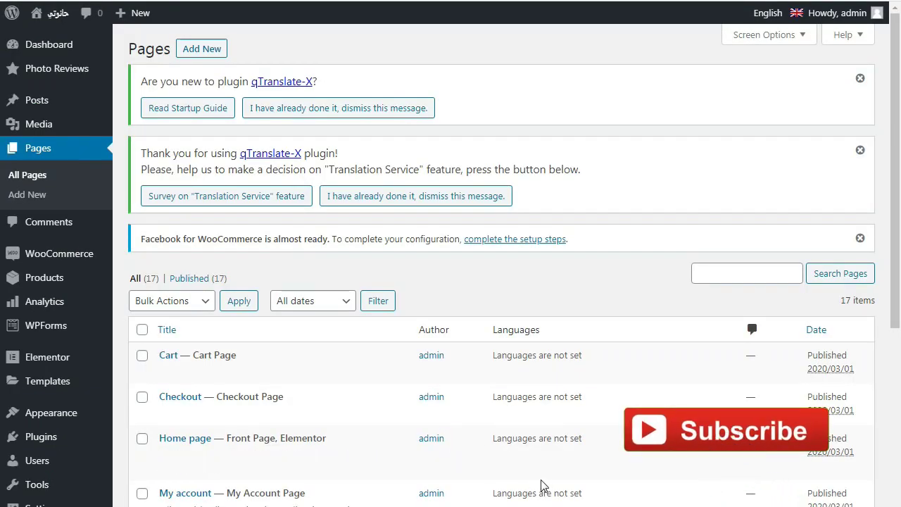
- Create a new WPForms form from the Simple Contact Form template
mouse_move(47, 328)
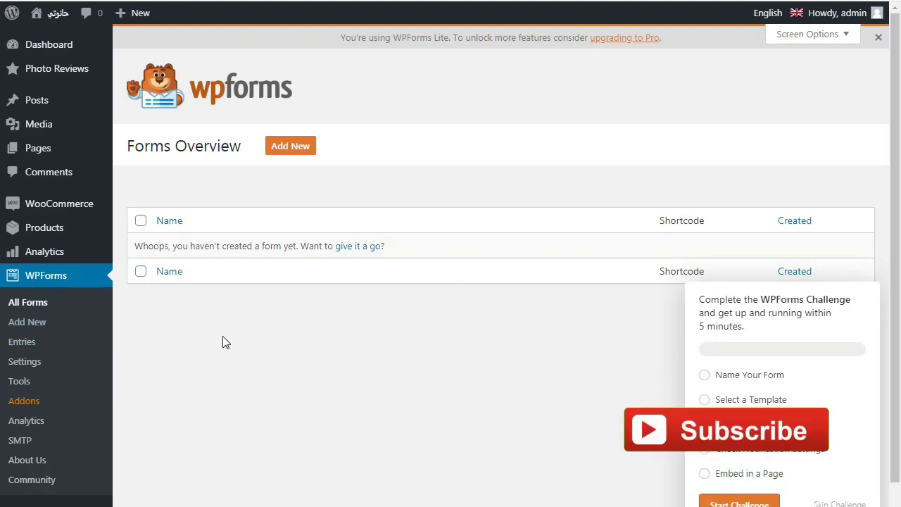
click(290, 148)
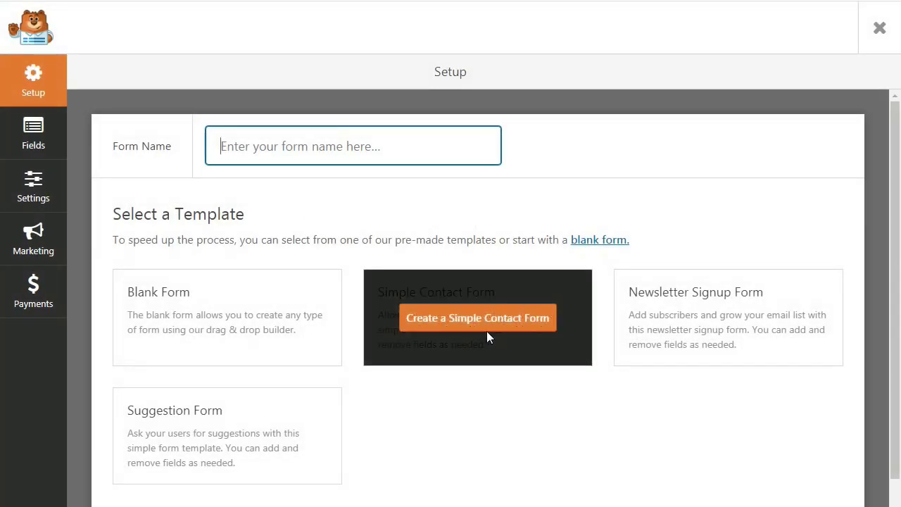
mouse_move(438, 331)
click(476, 321)
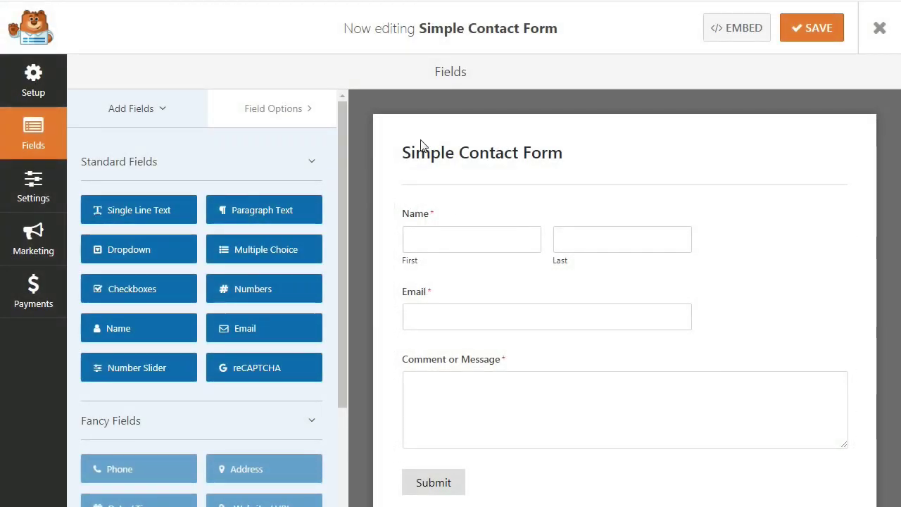
- Change the Name field's label to "الاسم الكامل" and open the Email field's options
click(468, 237)
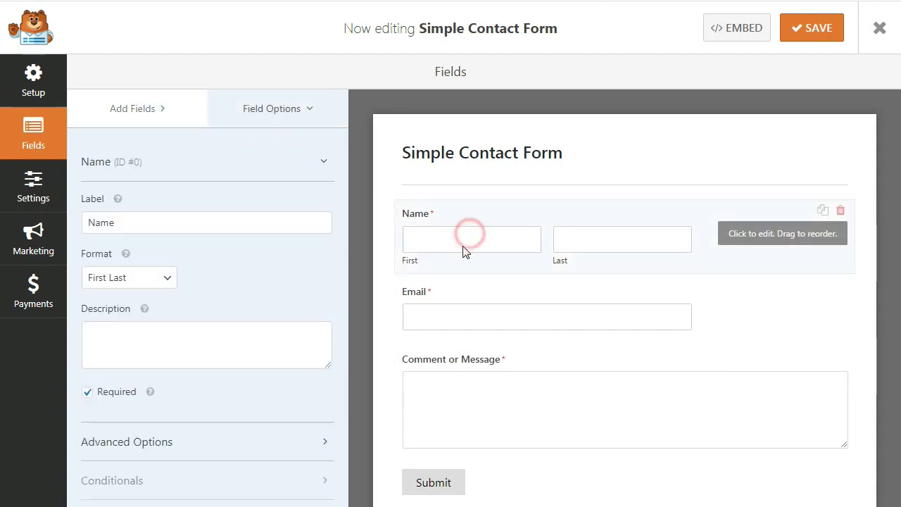
double_click(141, 223)
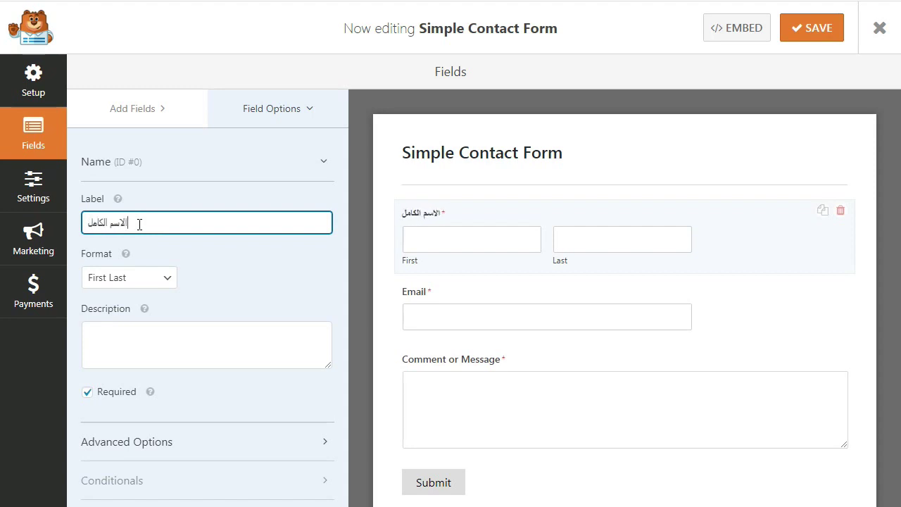
click(469, 281)
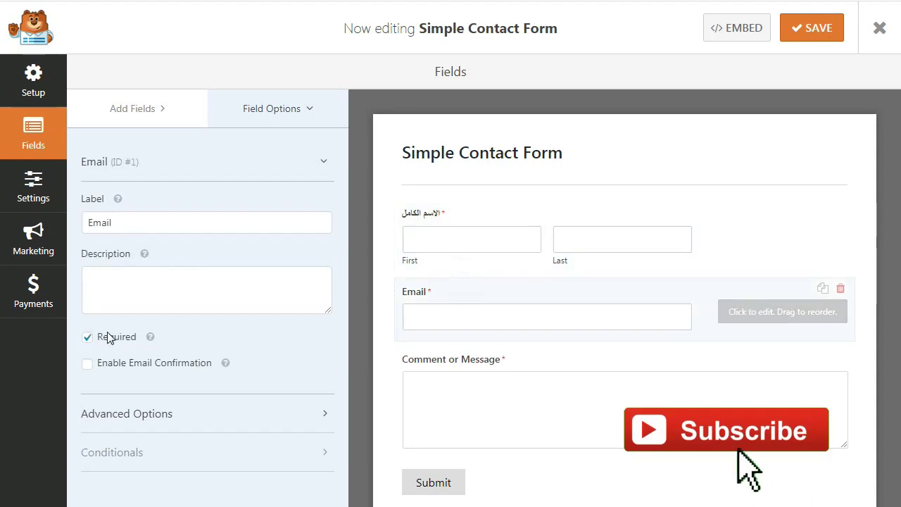
- Label the Email field "الاميل" and the Comment or Message field "المرجو ترك تعليقك", and save the form
double_click(121, 223)
text(الاميل)
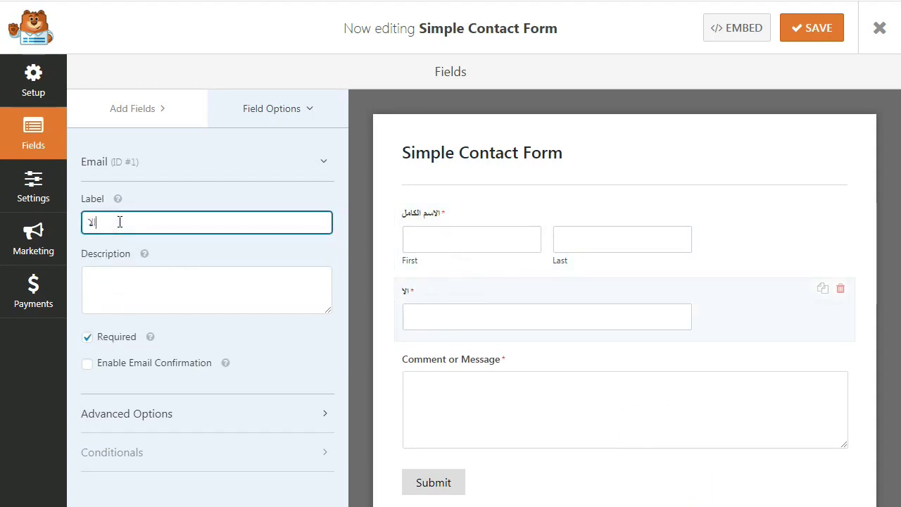
click(507, 360)
triple_click(144, 222)
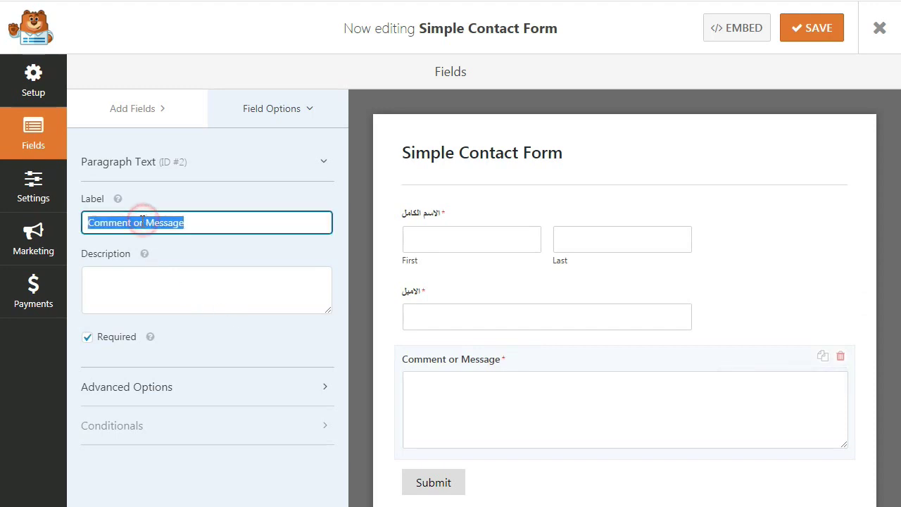
text(المرجو)
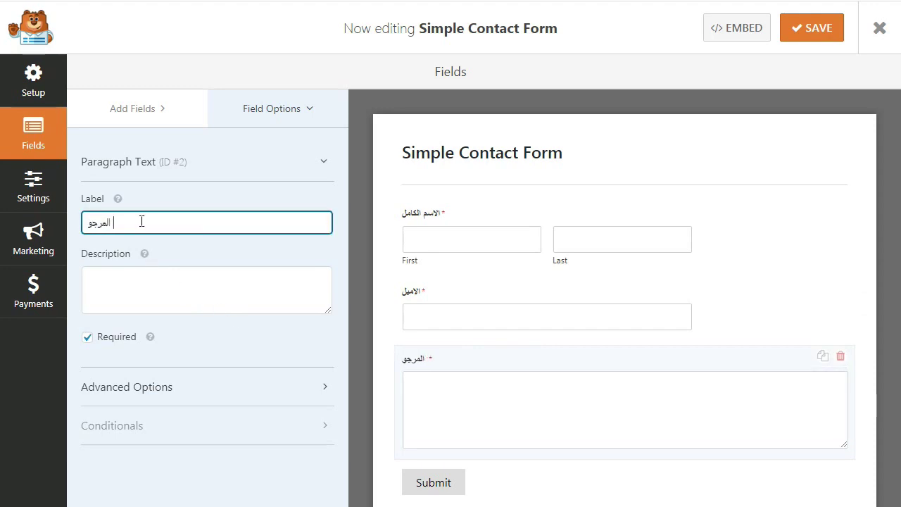
text( ترك تعليقك)
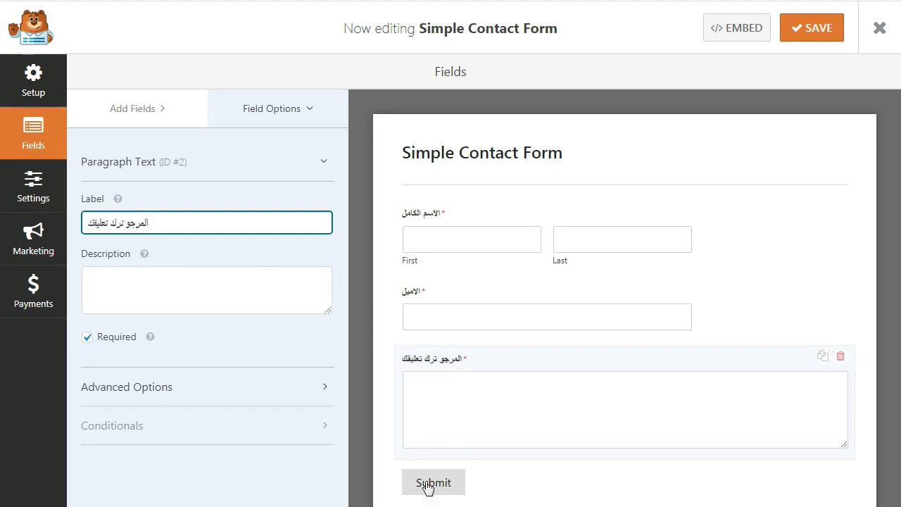
click(274, 350)
click(808, 30)
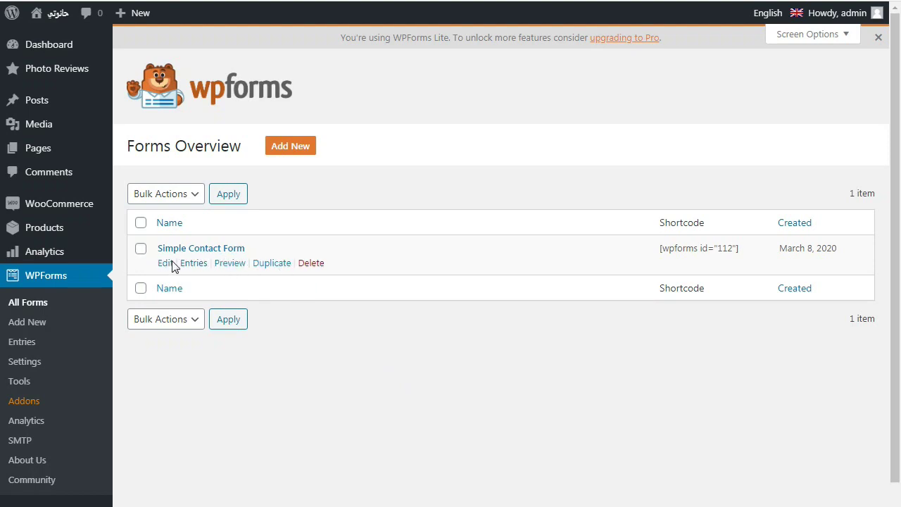
- Add a new page titled "اتصل بنا"
click(38, 148)
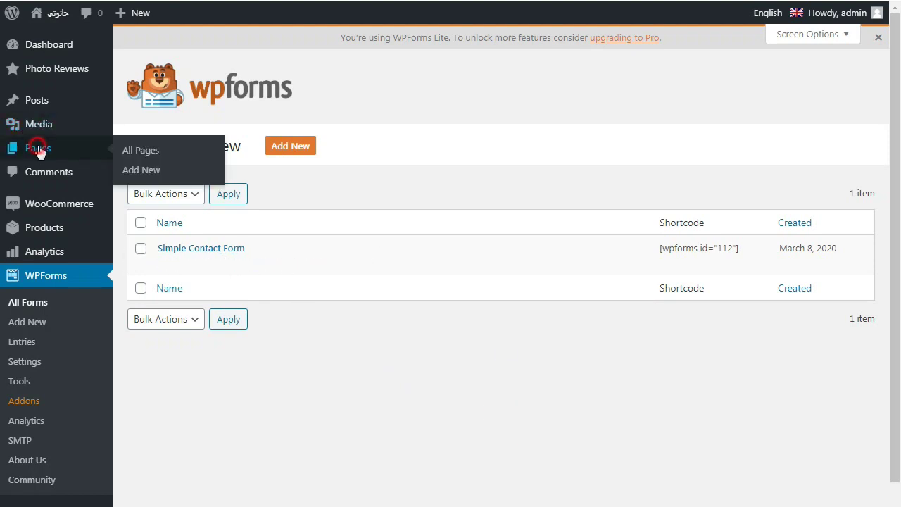
click(39, 150)
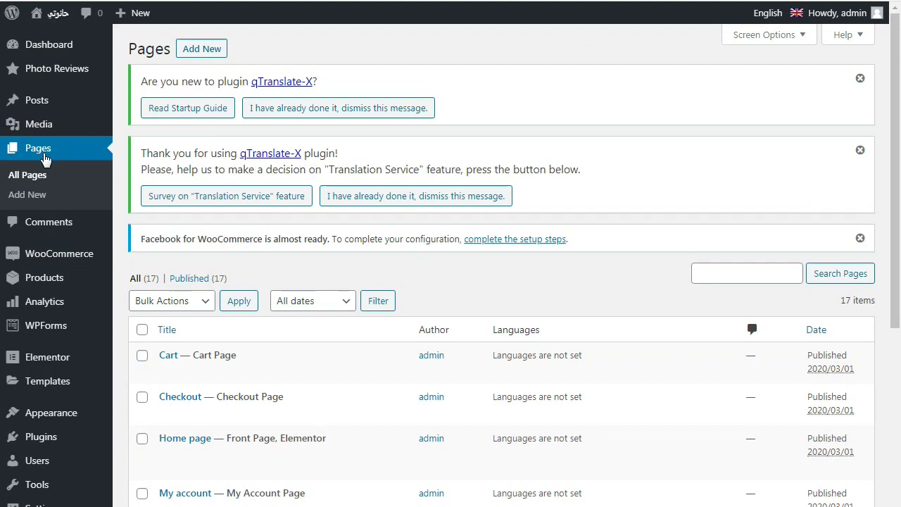
click(201, 49)
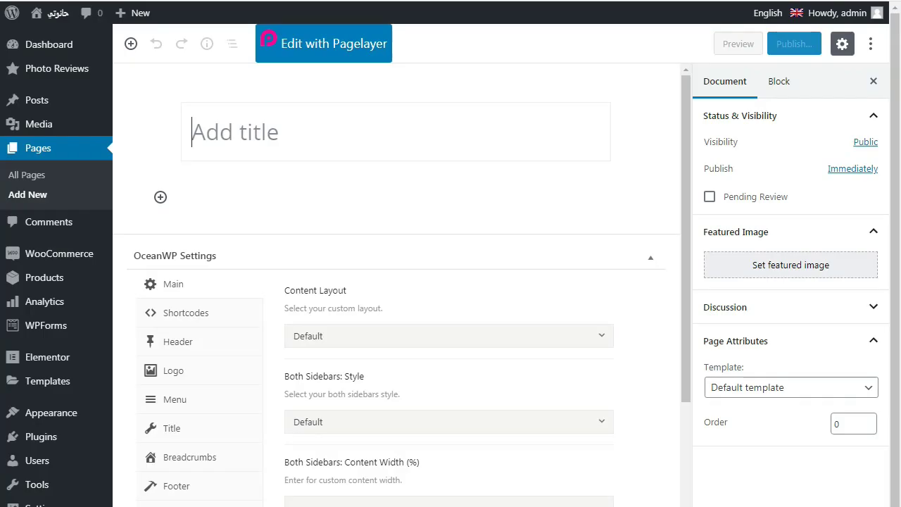
click(356, 138)
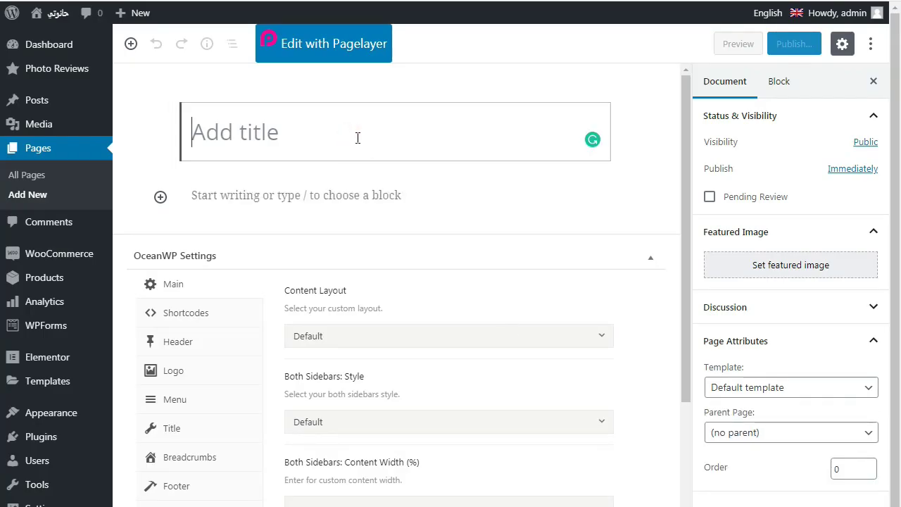
text(اتصل بنا)
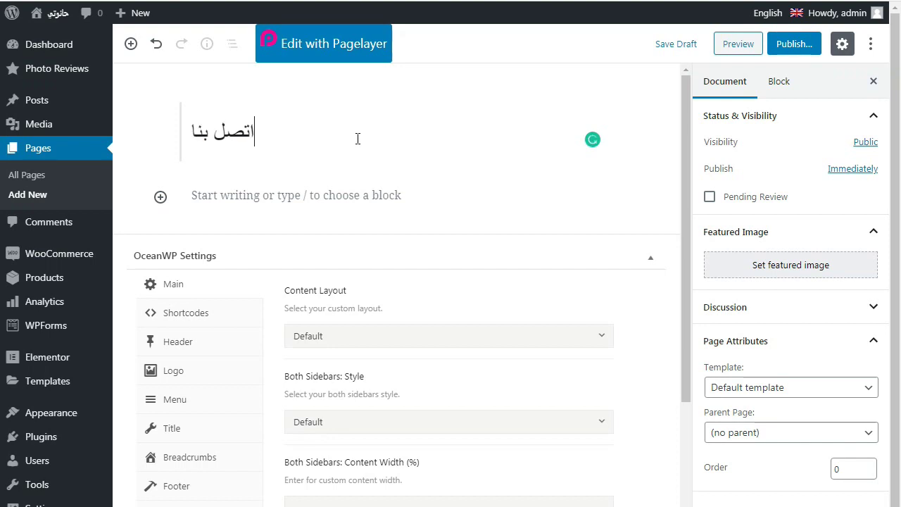
- Insert a WPForms block below the title and choose Simple Contact Form as its form
click(371, 212)
click(161, 199)
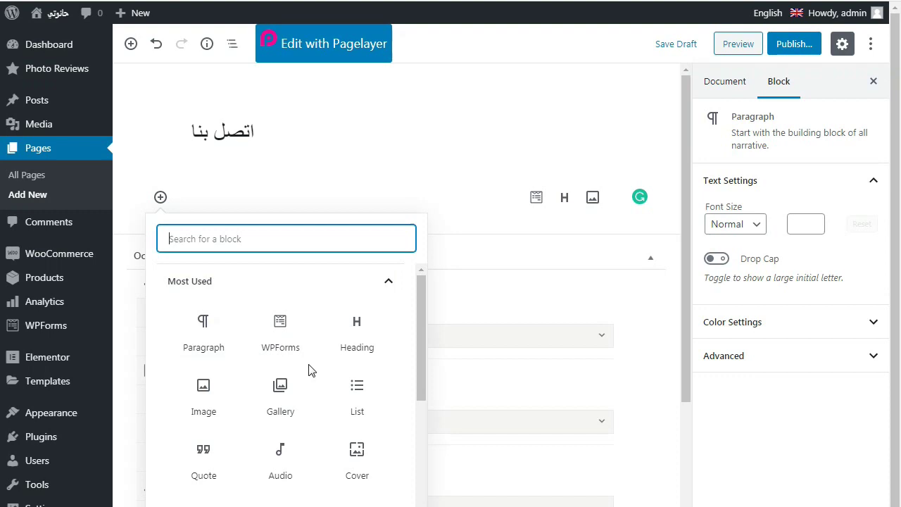
click(273, 338)
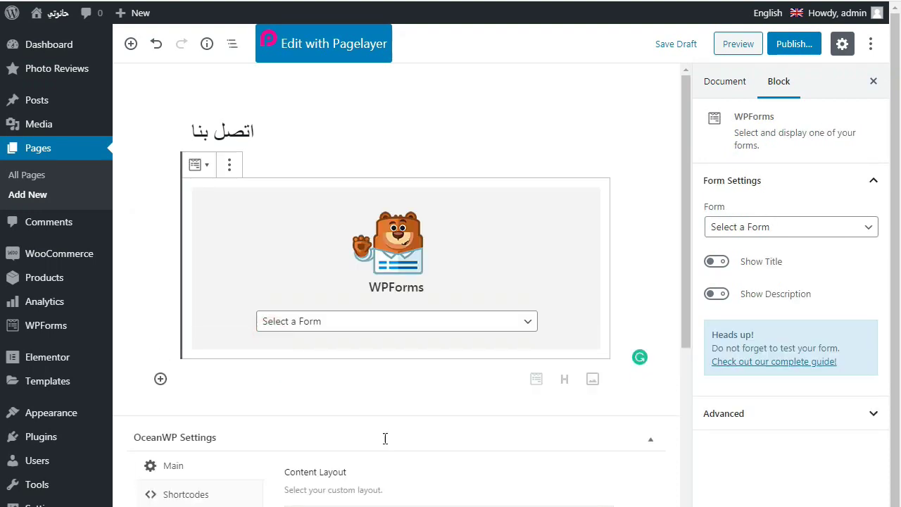
click(493, 321)
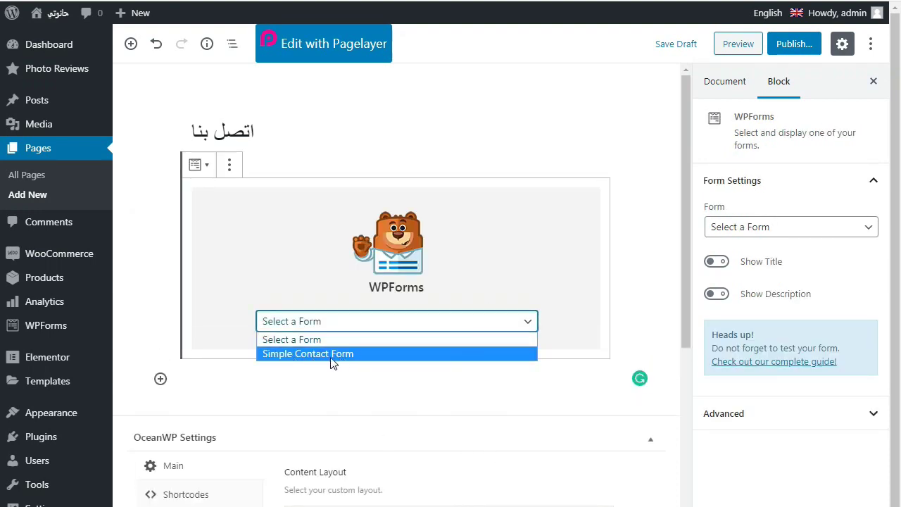
click(349, 355)
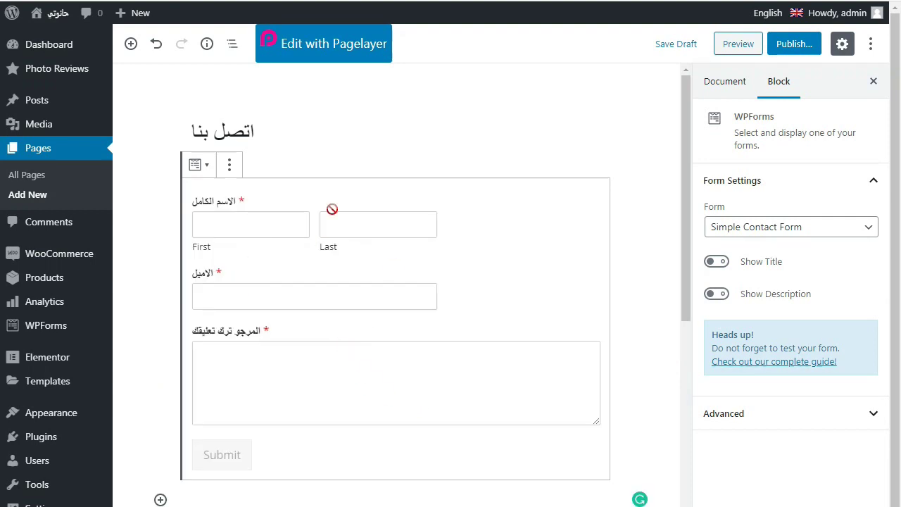
- In the page's OceanWP settings, choose the Full Width content layout and disable both the page title and heading
click(667, 322)
drag(686, 290, 688, 414)
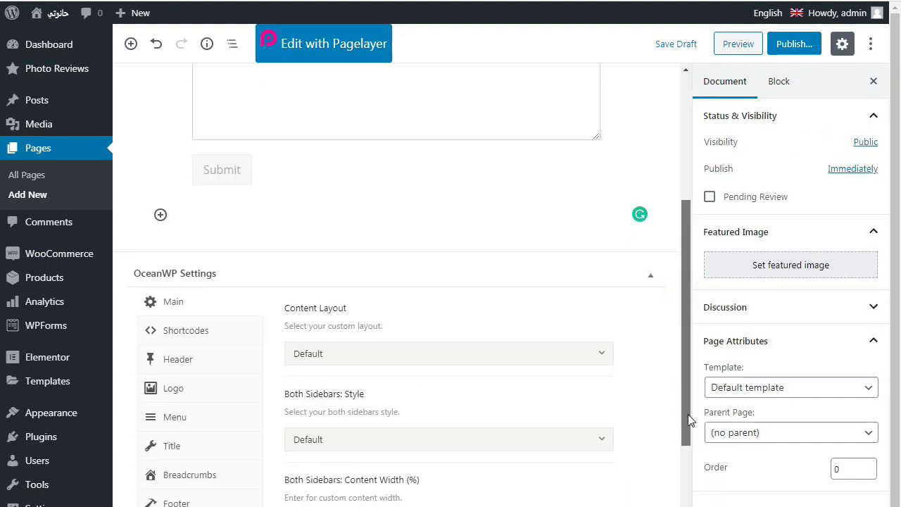
click(478, 349)
click(404, 452)
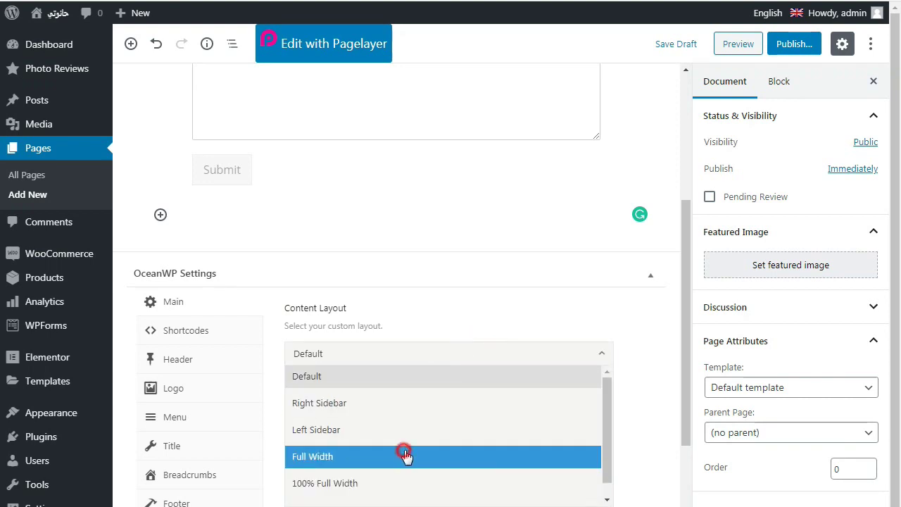
click(175, 451)
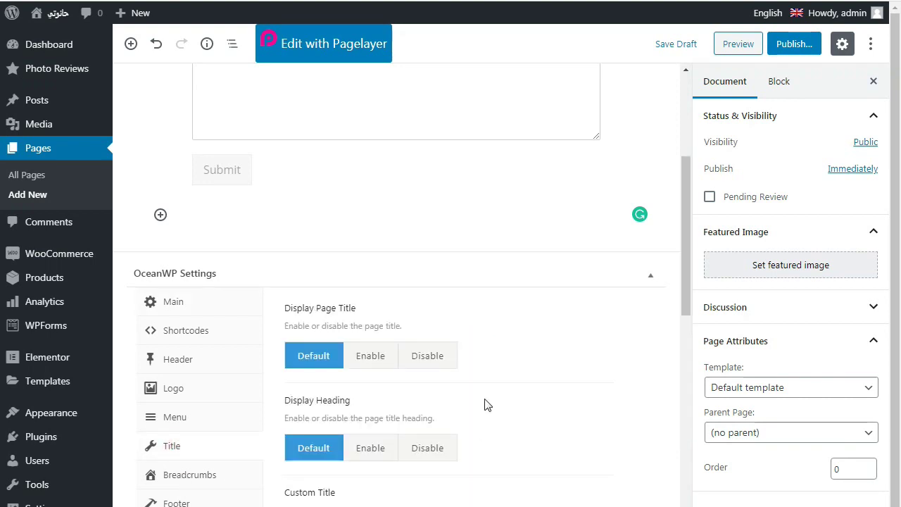
click(429, 357)
click(430, 449)
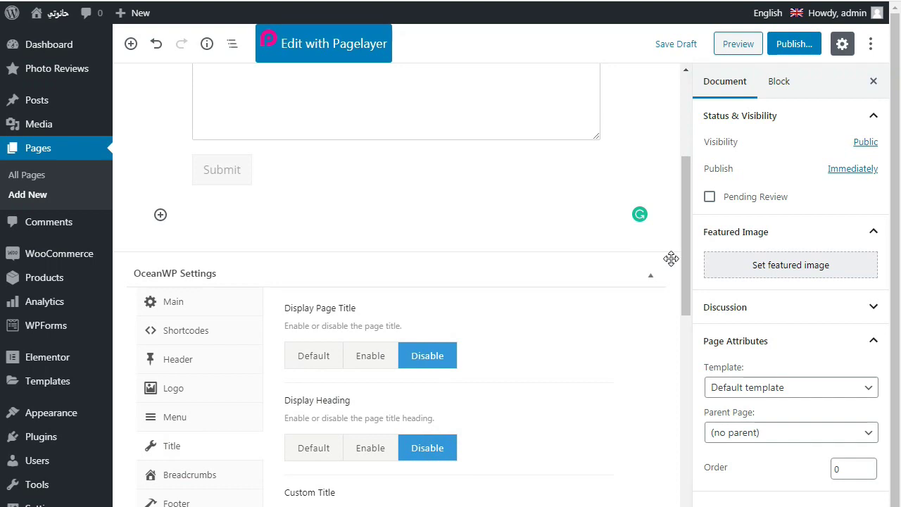
- Publish the "اتصل بنا" page
drag(684, 251, 667, 142)
triple_click(225, 139)
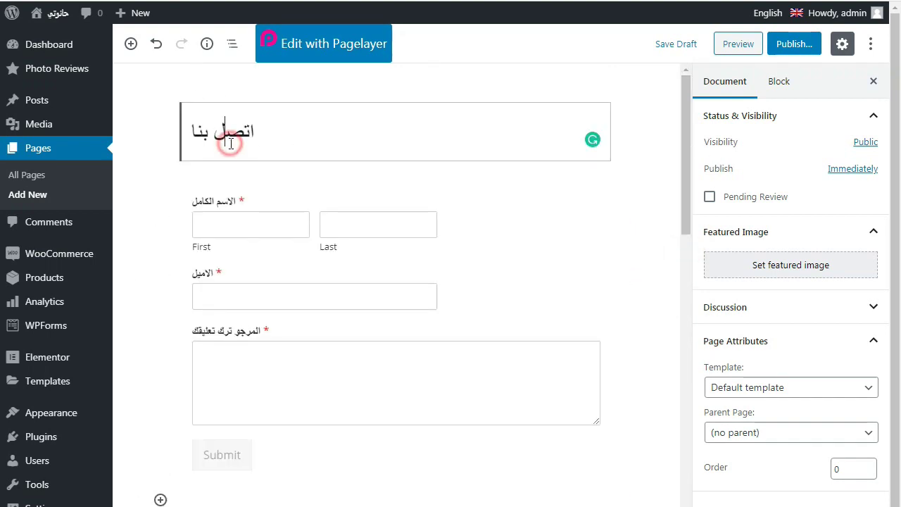
click(342, 166)
click(216, 132)
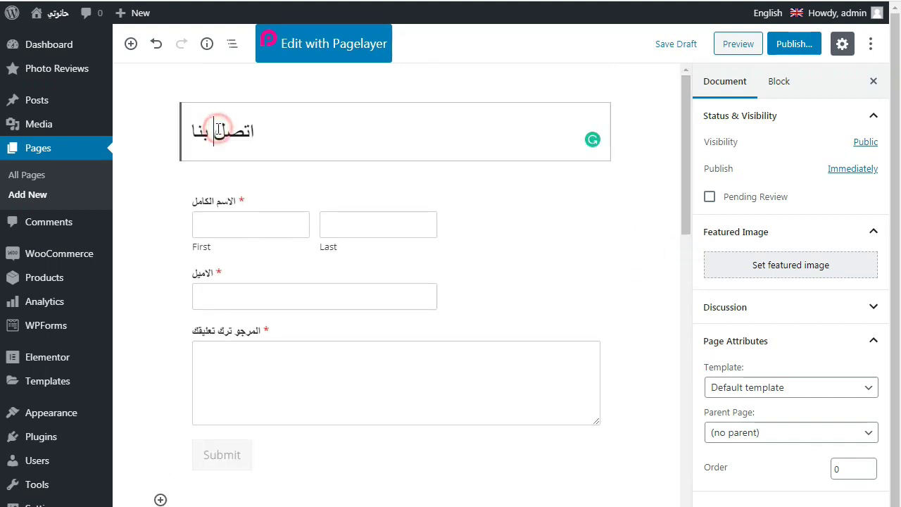
click(548, 200)
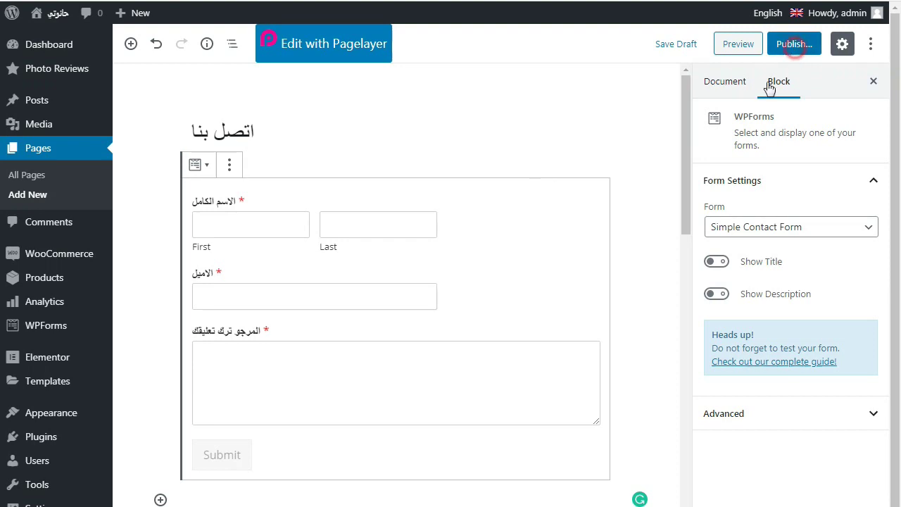
click(787, 49)
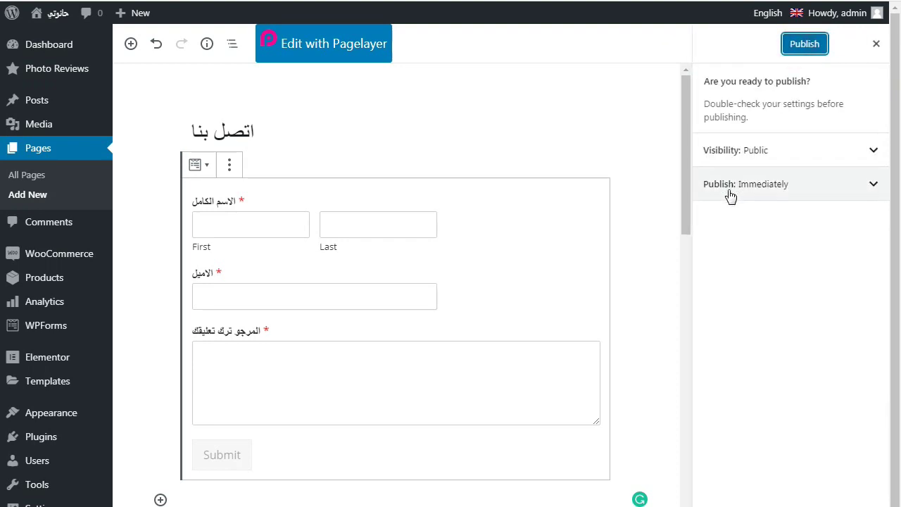
click(806, 46)
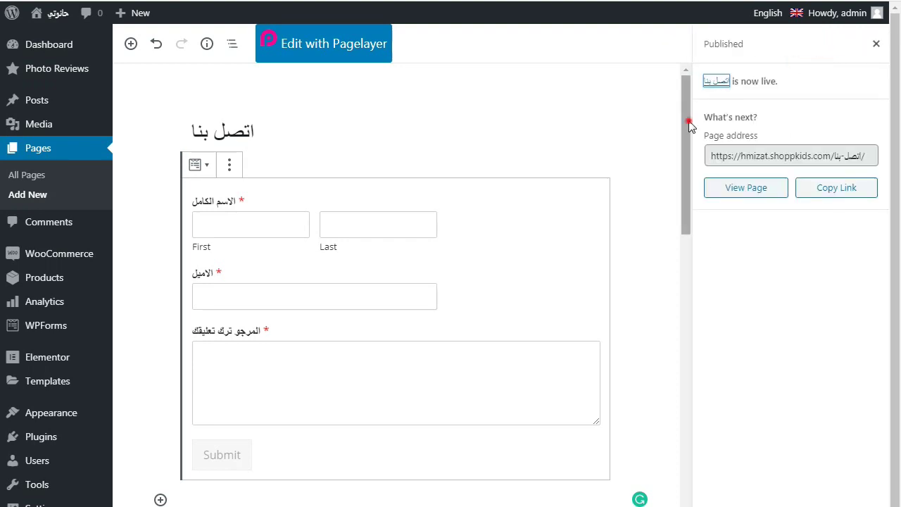
- Open the published contact page in a new browser tab and examine the form's name, email and message fields
scroll(688, 119, down, 10)
right_click(250, 506)
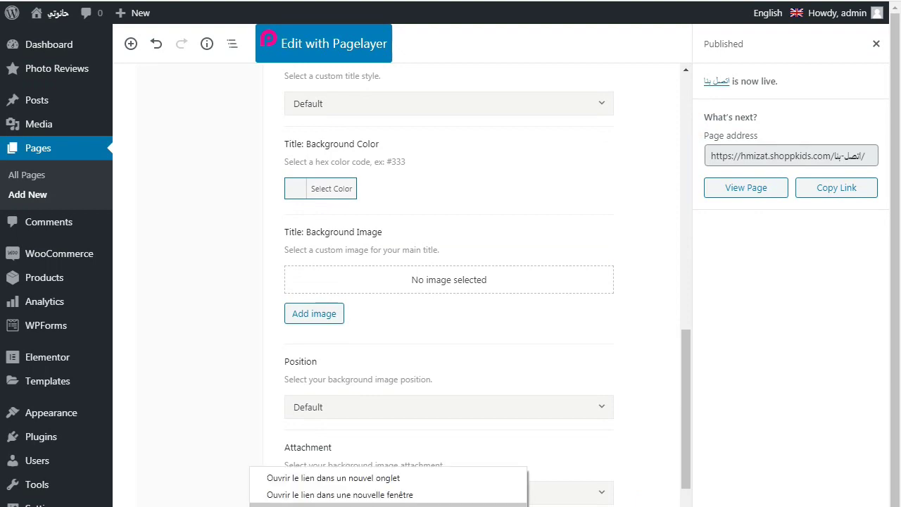
click(314, 481)
click(485, 1)
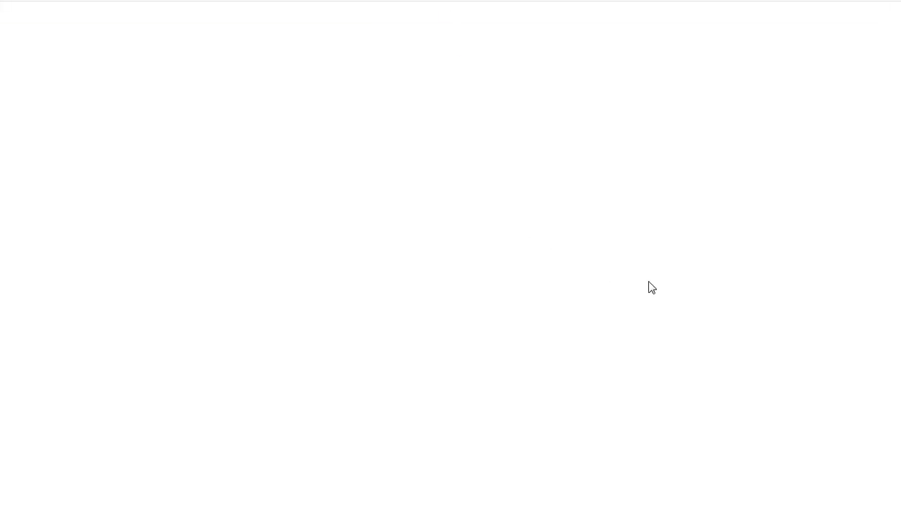
click(812, 173)
click(511, 167)
click(669, 257)
click(698, 334)
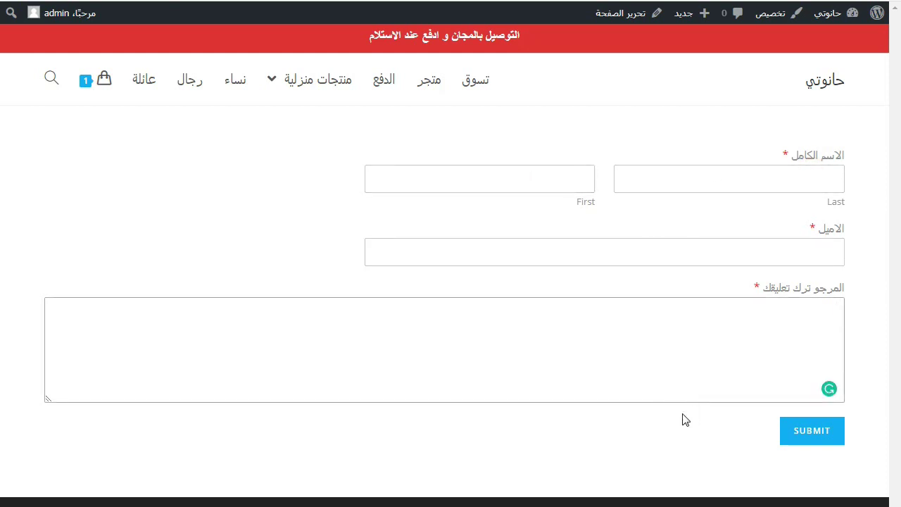
click(815, 154)
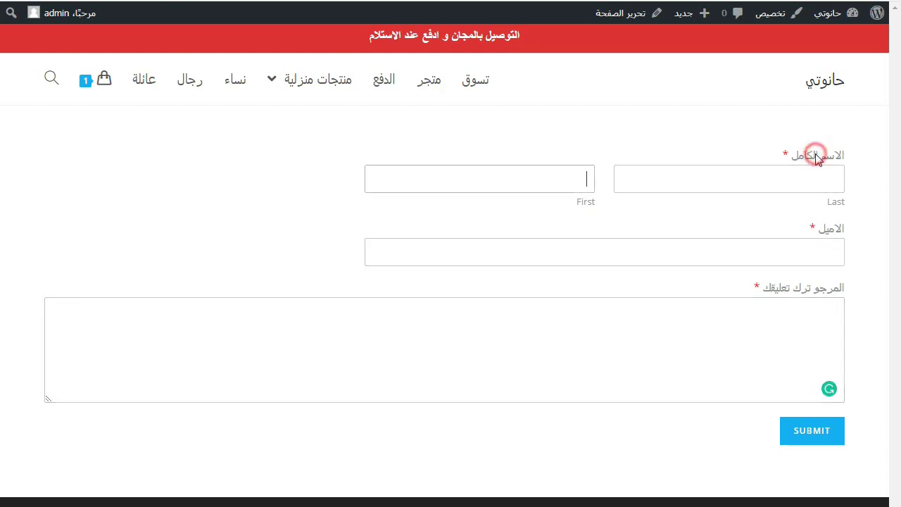
click(819, 228)
click(674, 374)
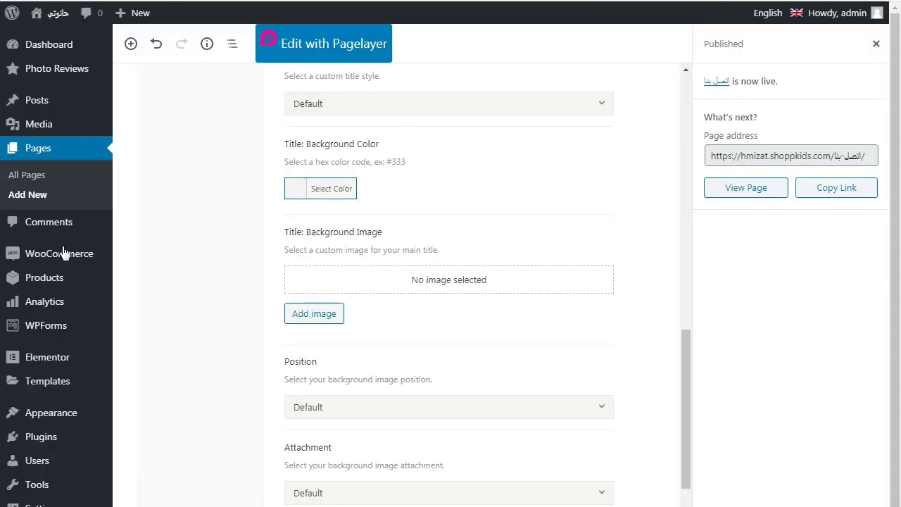
- Open the list of all pages and review the store pages created so far
click(35, 179)
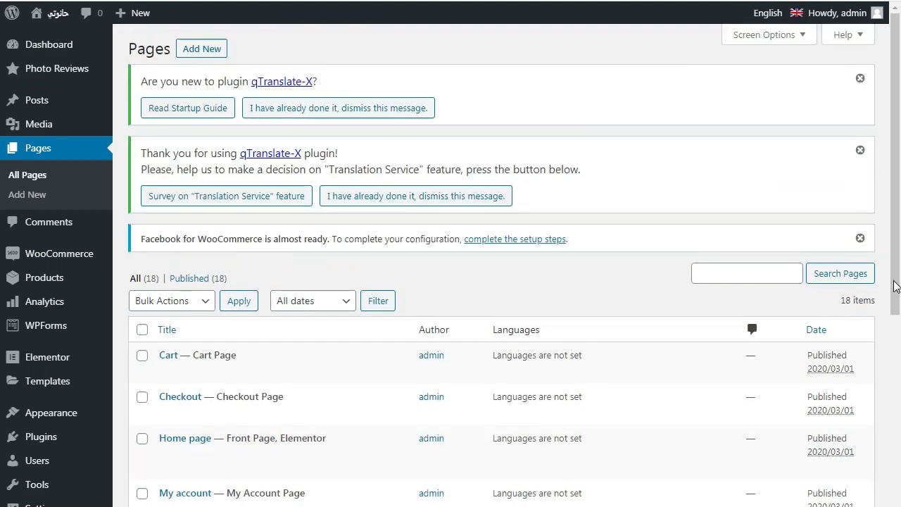
drag(895, 131, 900, 279)
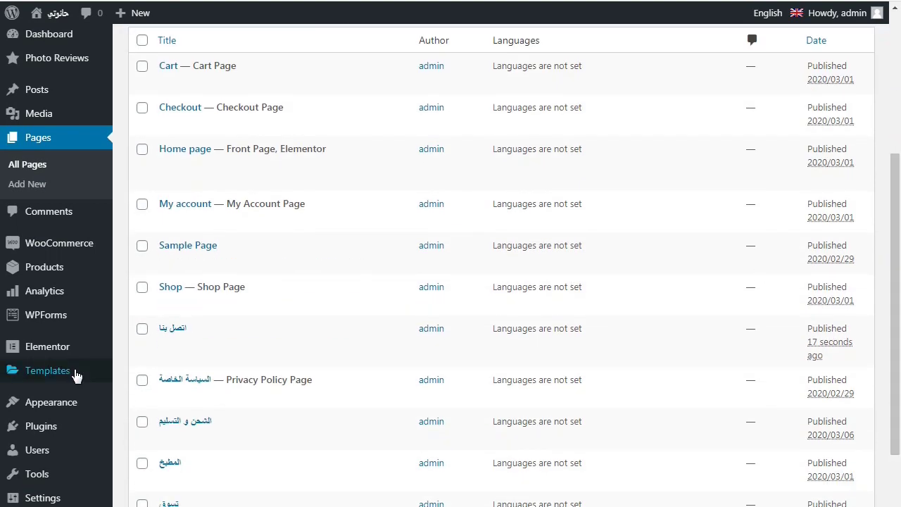
mouse_move(257, 381)
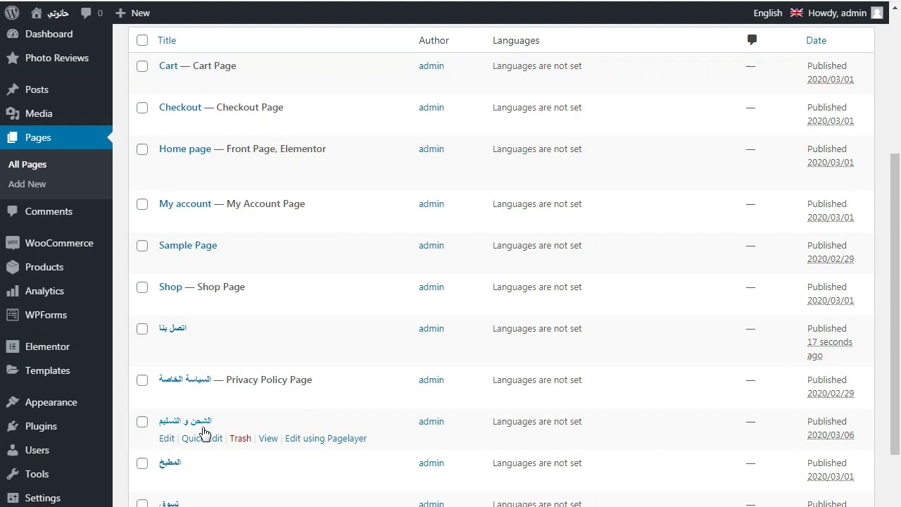
drag(896, 309, 825, 412)
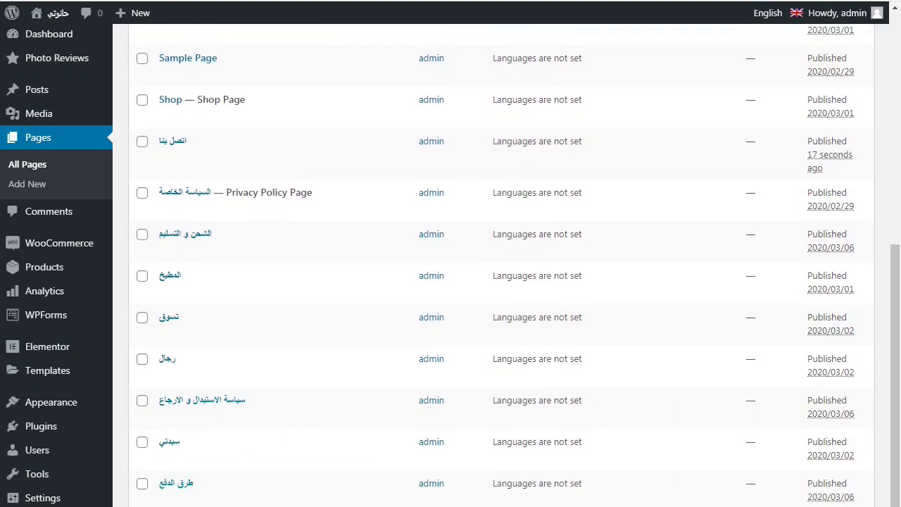
drag(896, 320, 899, 161)
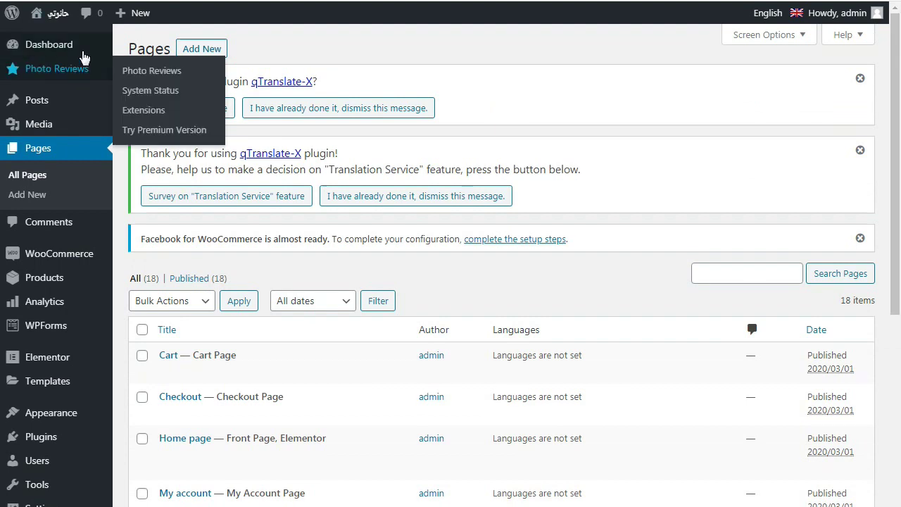
- Return to the published contact page and examine its layout down to the footer
click(608, 279)
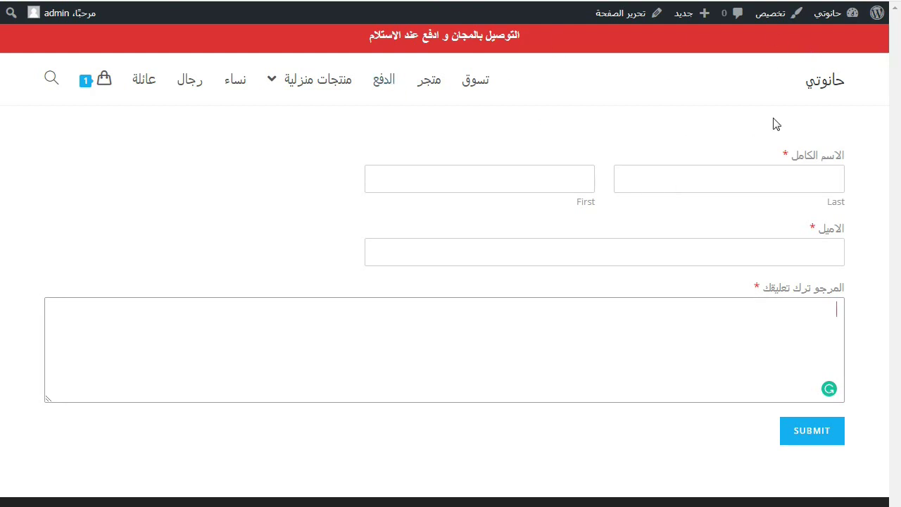
click(823, 83)
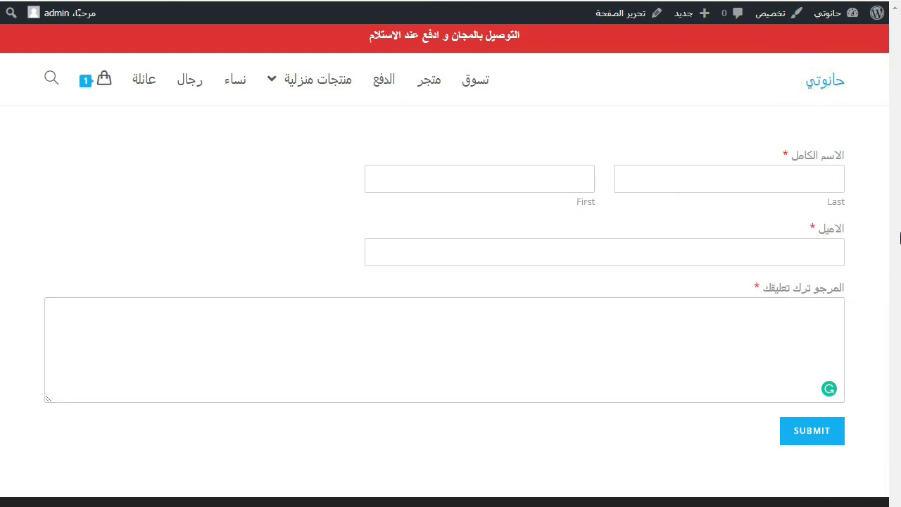
scroll(895, 105, down, 6)
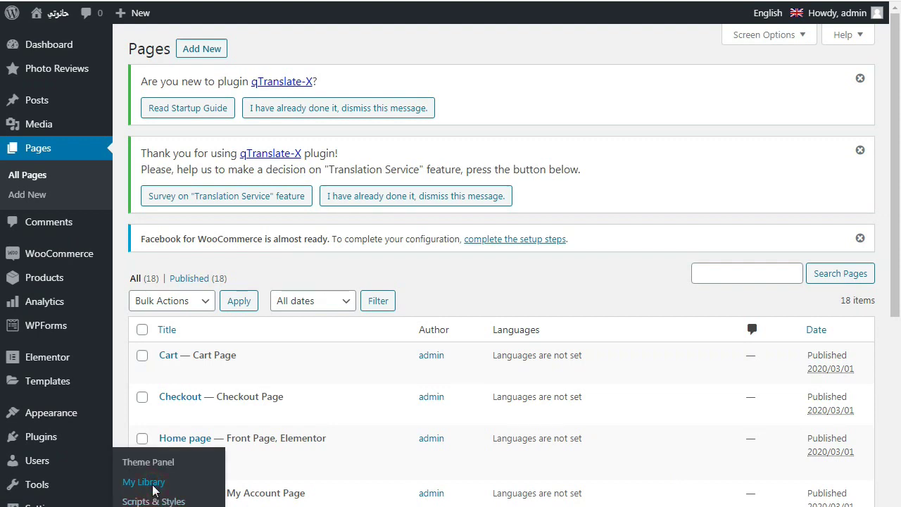
- Start a new template in the OceanWP theme's My Library
click(182, 489)
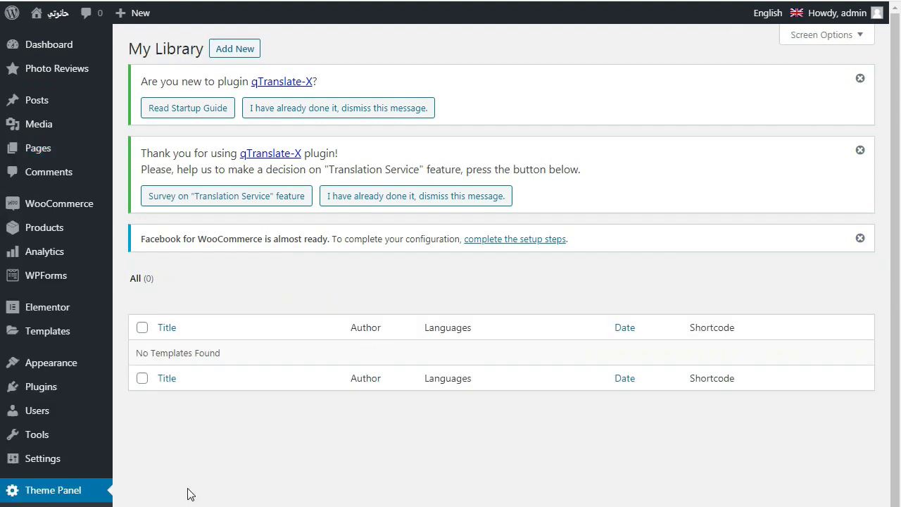
click(237, 53)
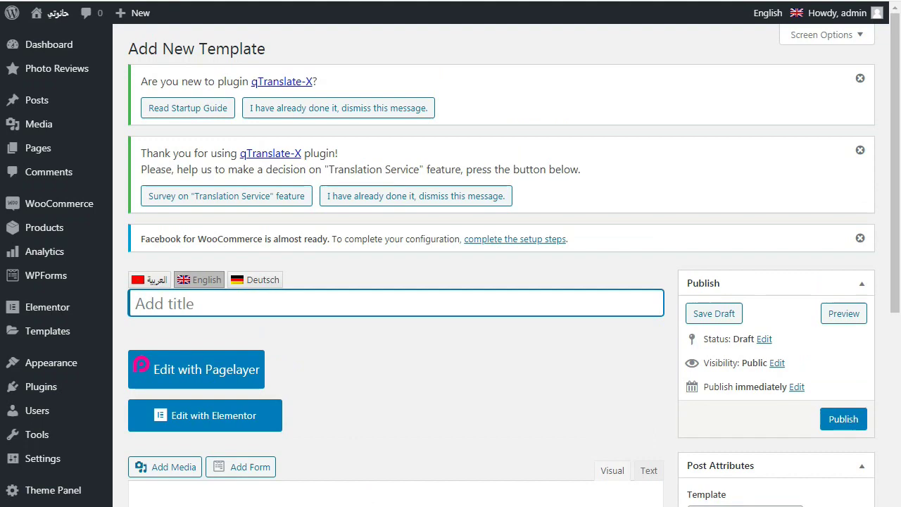
drag(895, 208, 892, 284)
scroll(888, 286, down, 1)
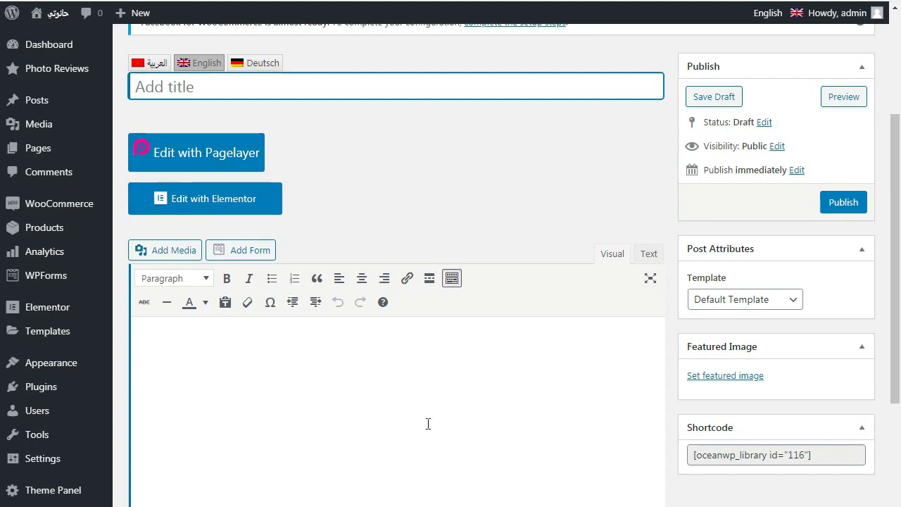
scroll(397, 317, up, 2)
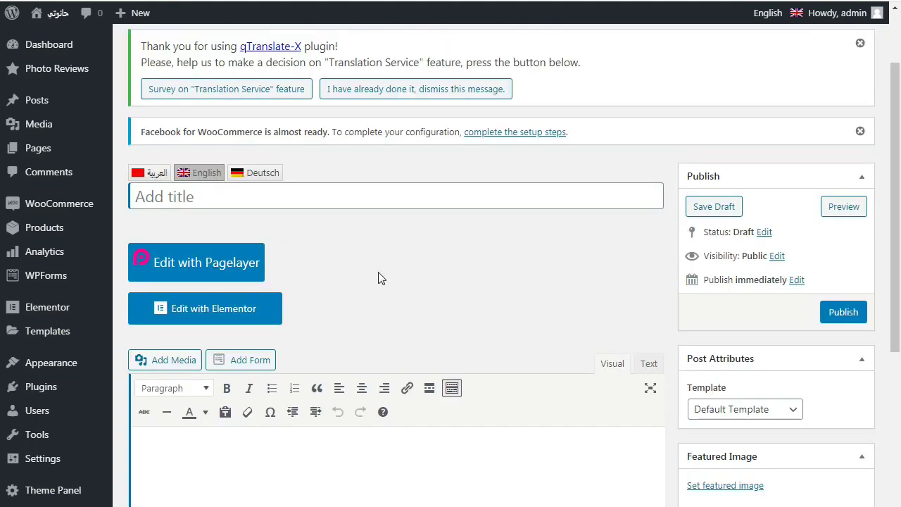
mouse_move(895, 220)
mouse_down()
mouse_move(895, 328)
mouse_move(895, 217)
mouse_up()
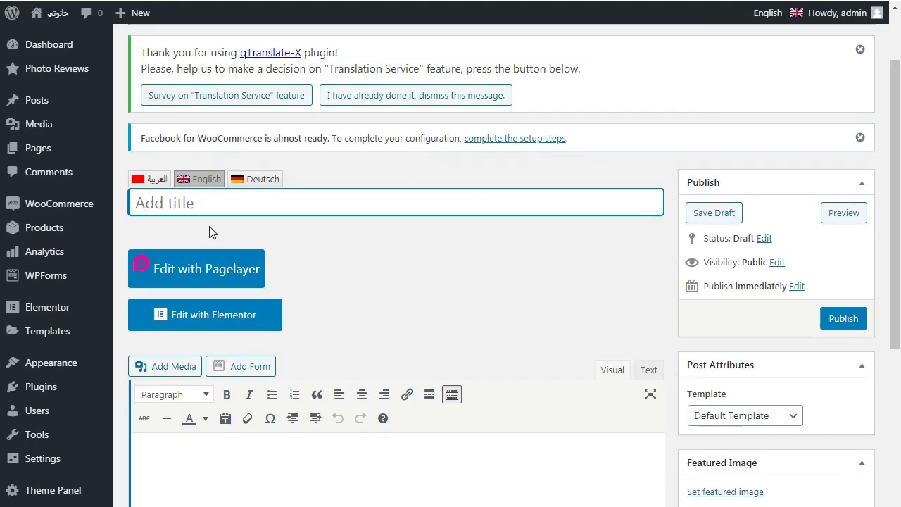
- Title the new library template "Footer" in English
click(196, 209)
text([)
key(BackSpace)
key(BackSpace)
text(Footer)
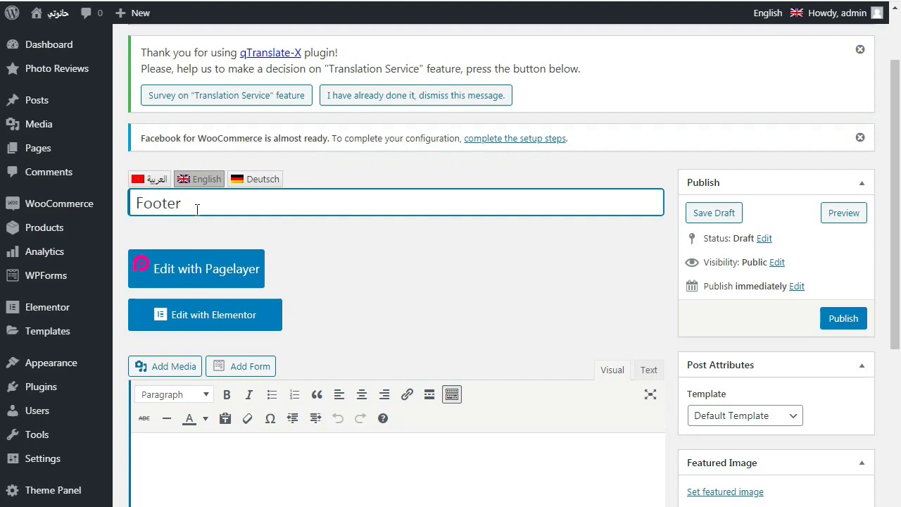
- Open the footer template in the Elementor editor and bring up the structure choices for a new section
scroll(401, 338, down, 3)
click(295, 331)
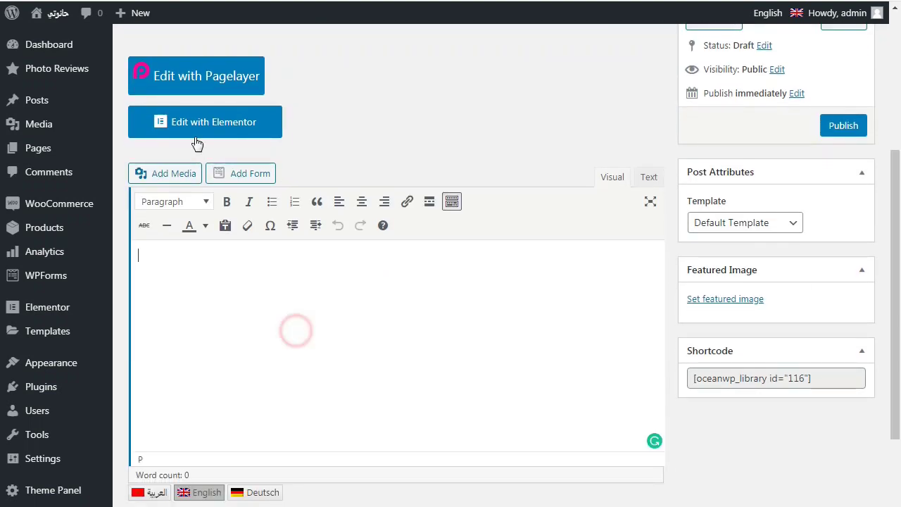
click(198, 134)
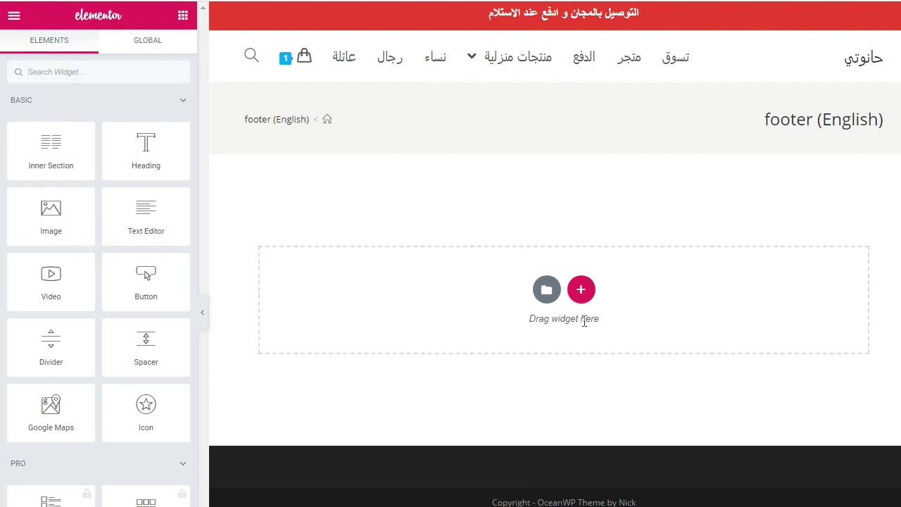
click(581, 290)
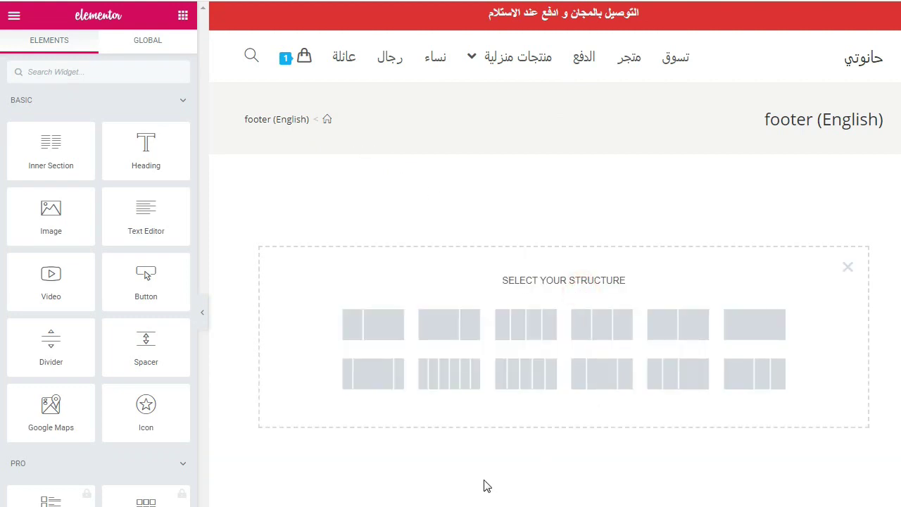